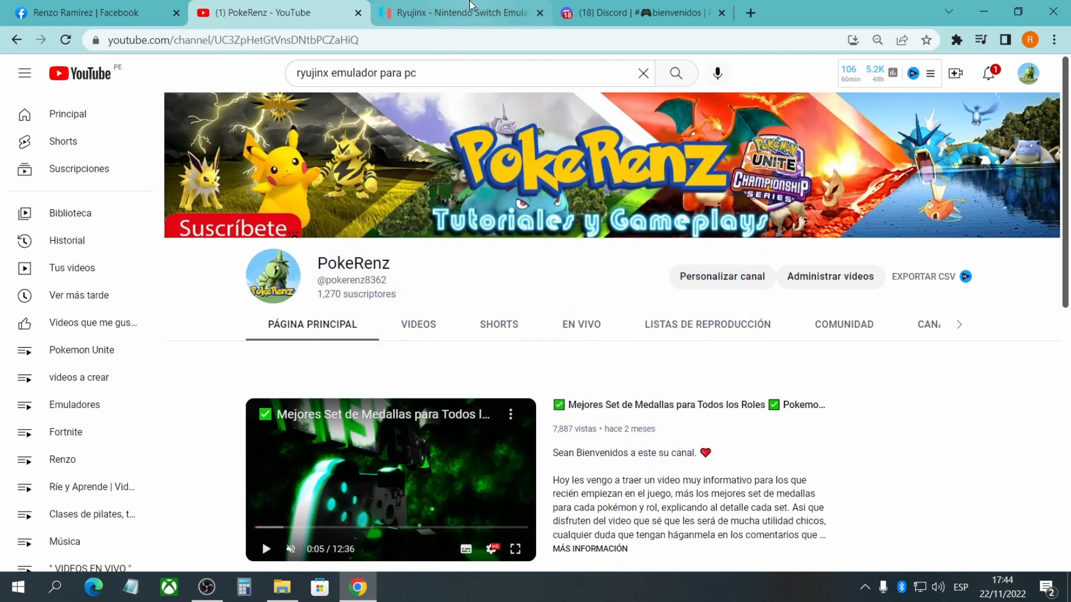
Download the Windows build of Ryujinx 1.1.369 from the ryujinx.org download page, and minimise the browser
click(468, 6)
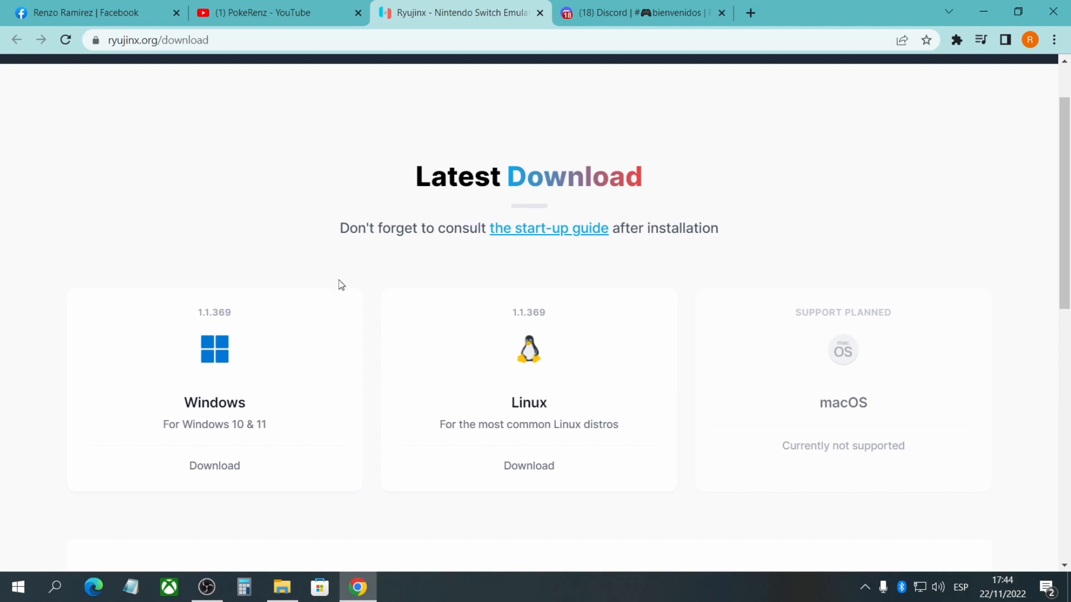
click(223, 473)
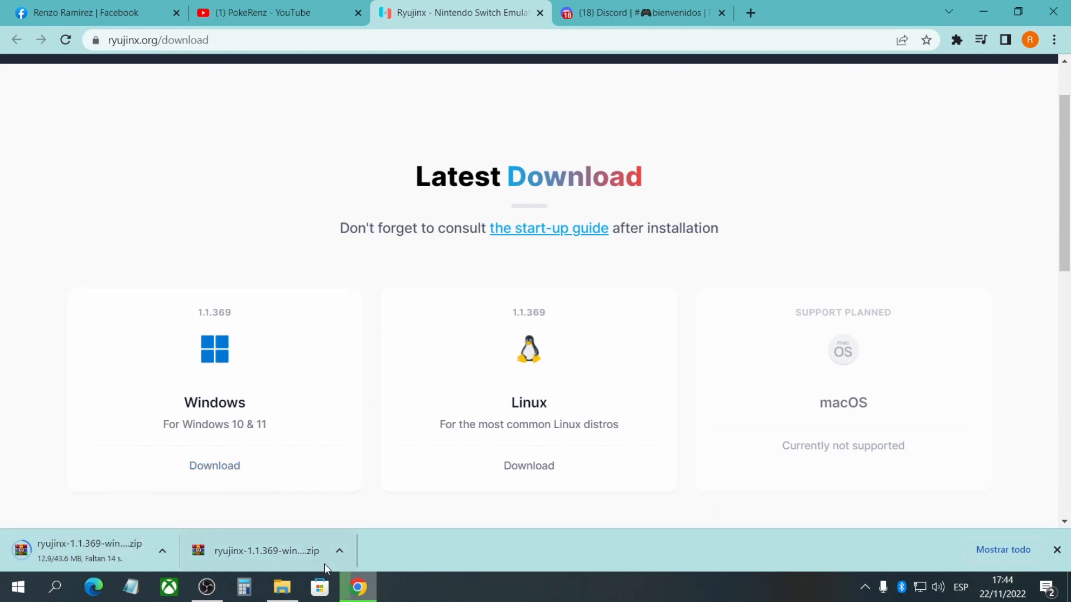
click(361, 588)
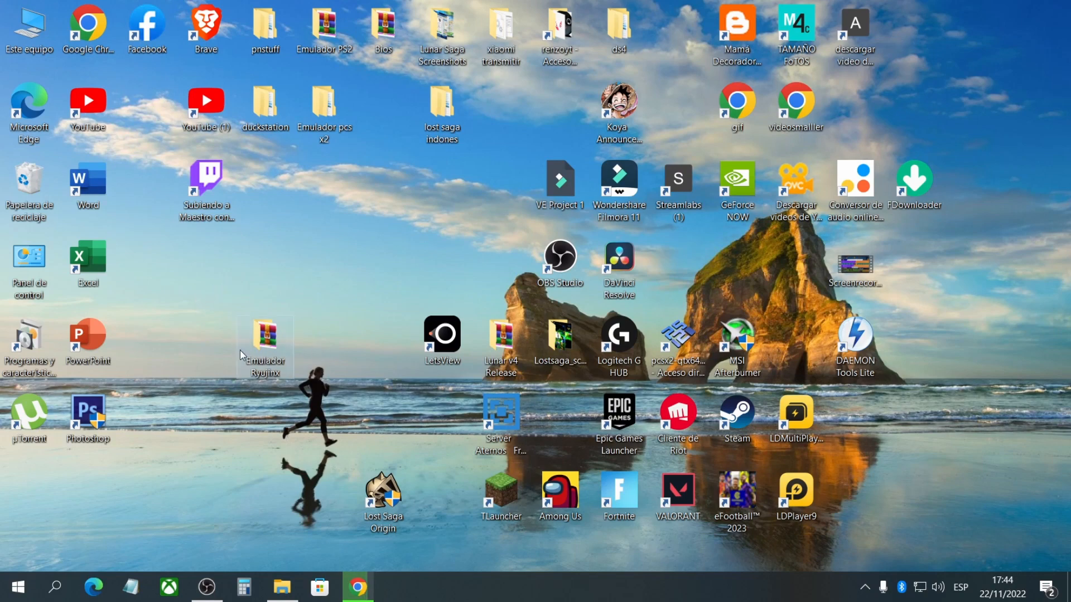
Open the Emulador Ryujinx folder on the desktop and extract the ryujinx-1.1.369-win_x64 archive into a folder of the same name
double_click(268, 359)
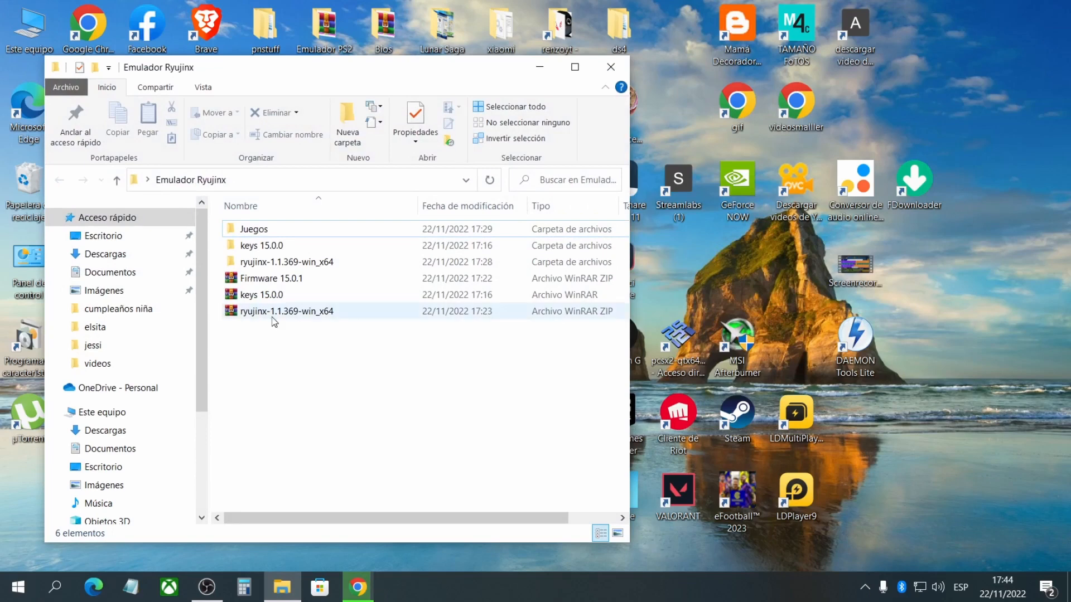
drag(276, 350, 270, 287)
click(279, 366)
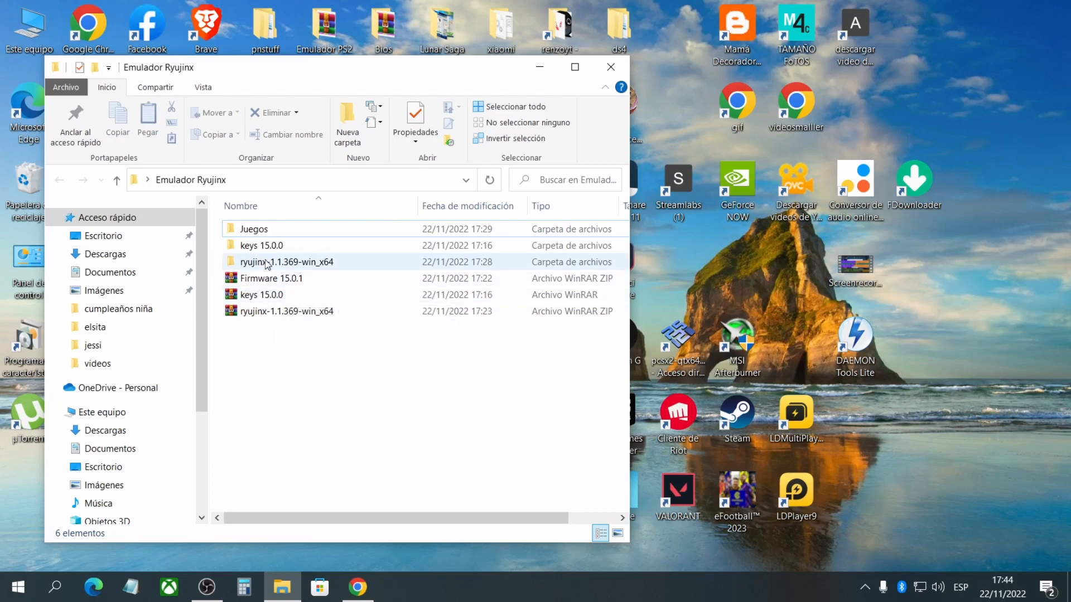
click(278, 313)
right_click(279, 318)
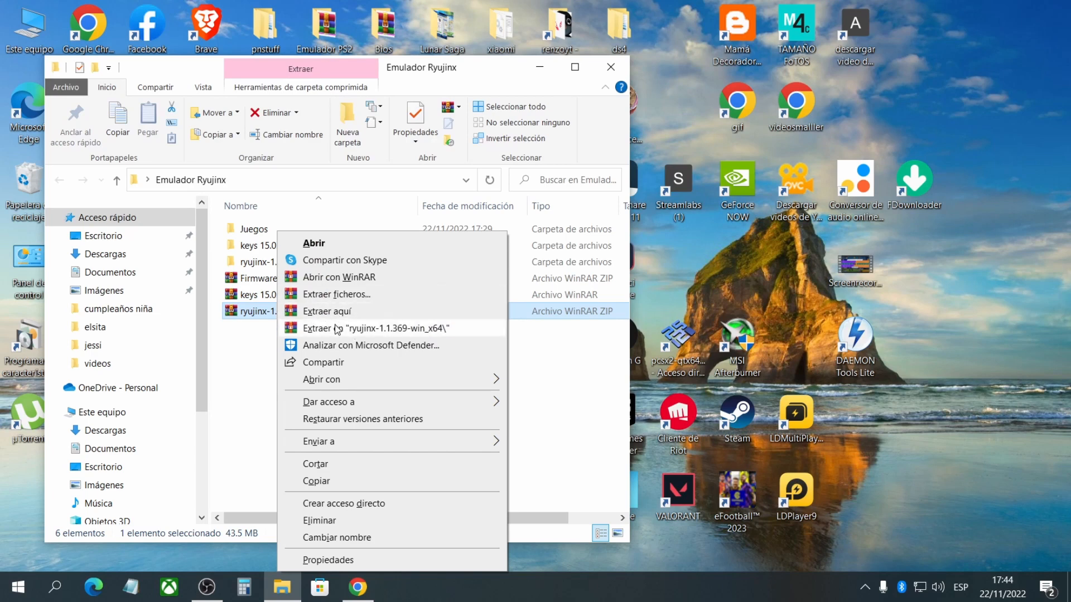
click(358, 329)
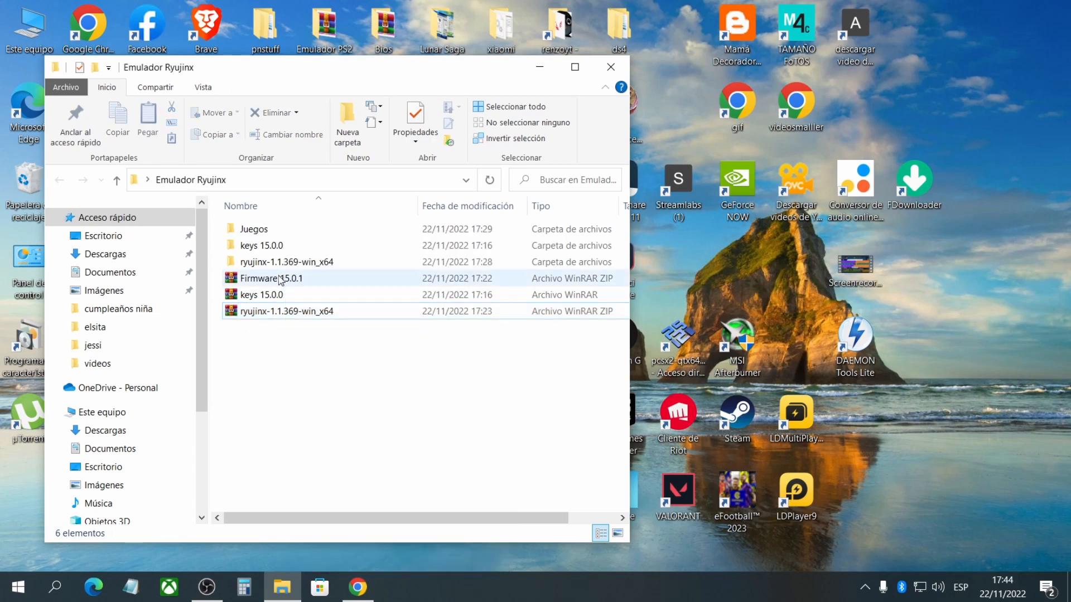
Launch the Ryujinx application from the publish folder inside ryujinx-1.1.369-win_x64 and dismiss the missing-keys error
double_click(309, 266)
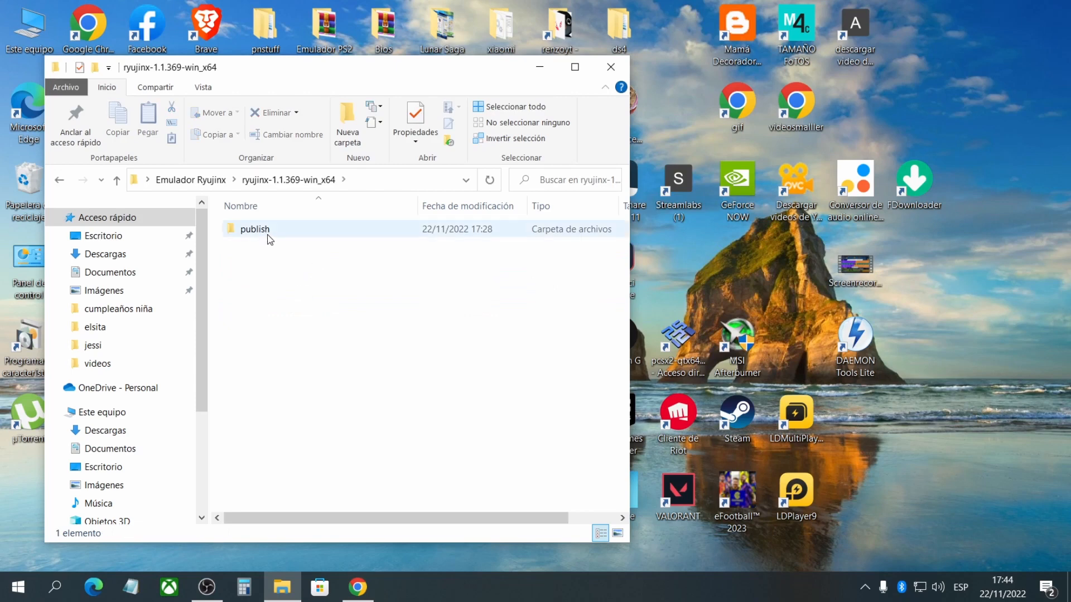
double_click(279, 232)
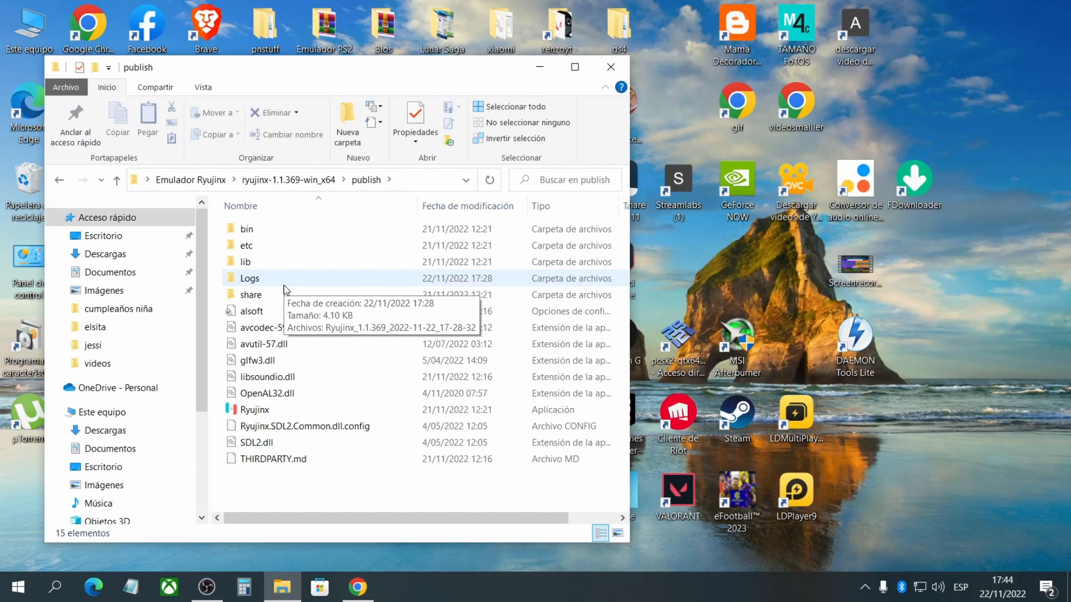
double_click(254, 409)
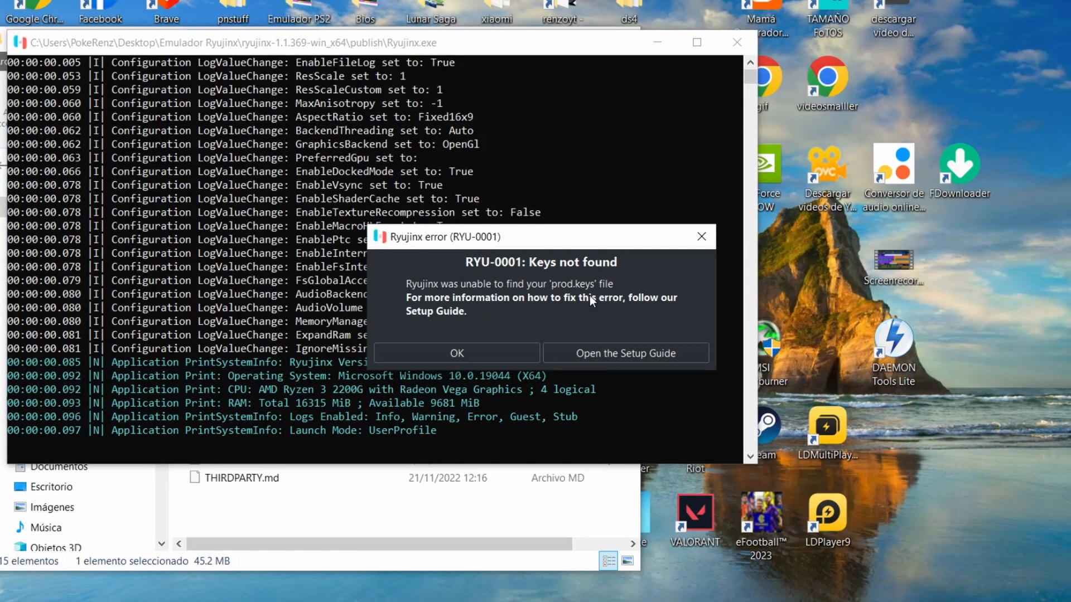
click(456, 357)
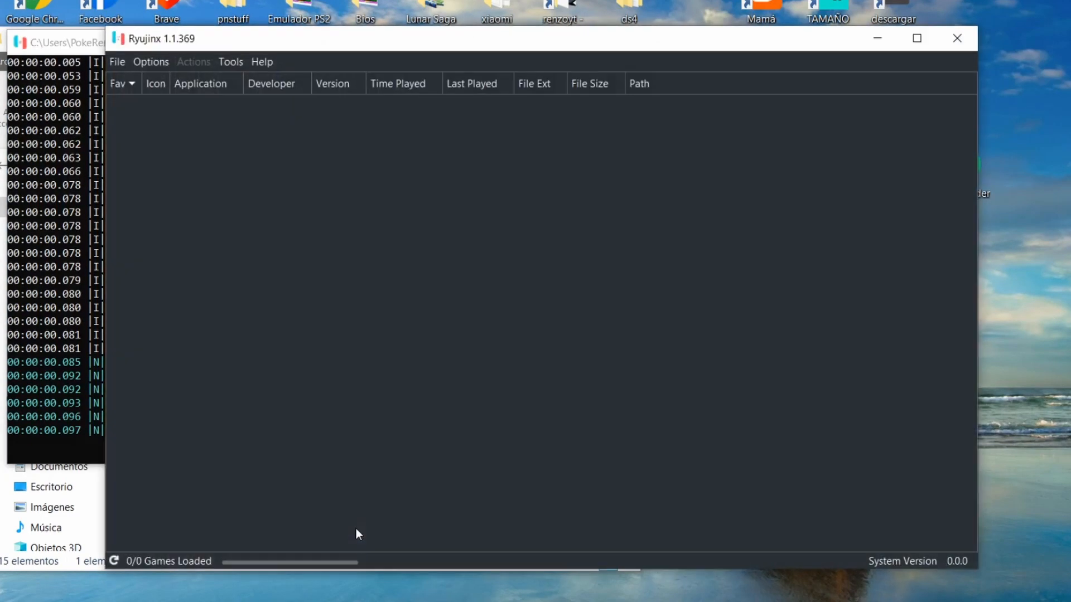
Return to the Emulador Ryujinx folder in the file explorer and open its keys 15.0.0 subfolder
click(1, 47)
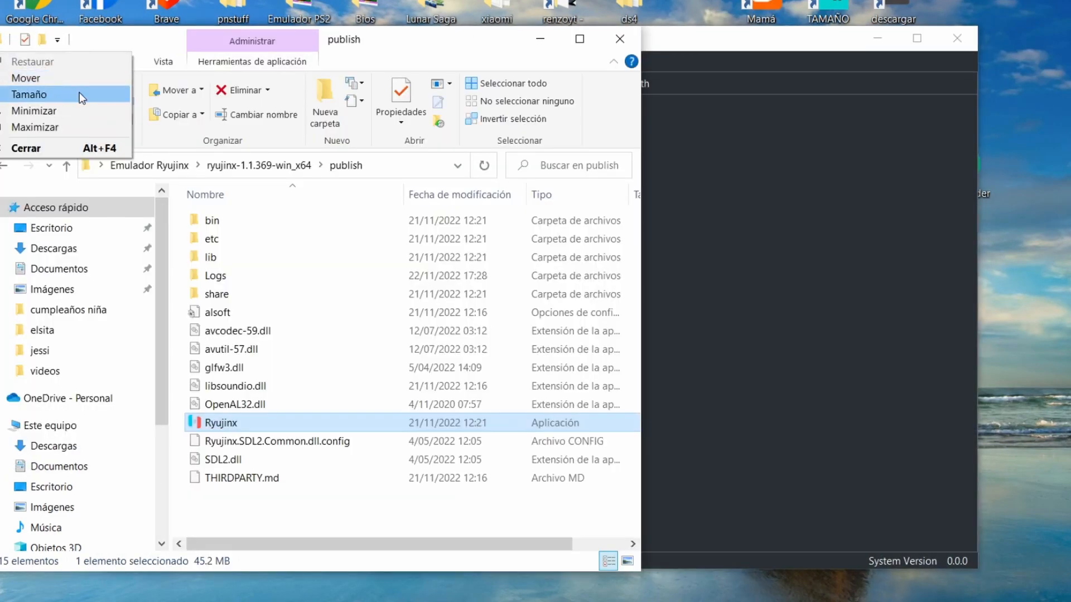
click(108, 45)
click(71, 167)
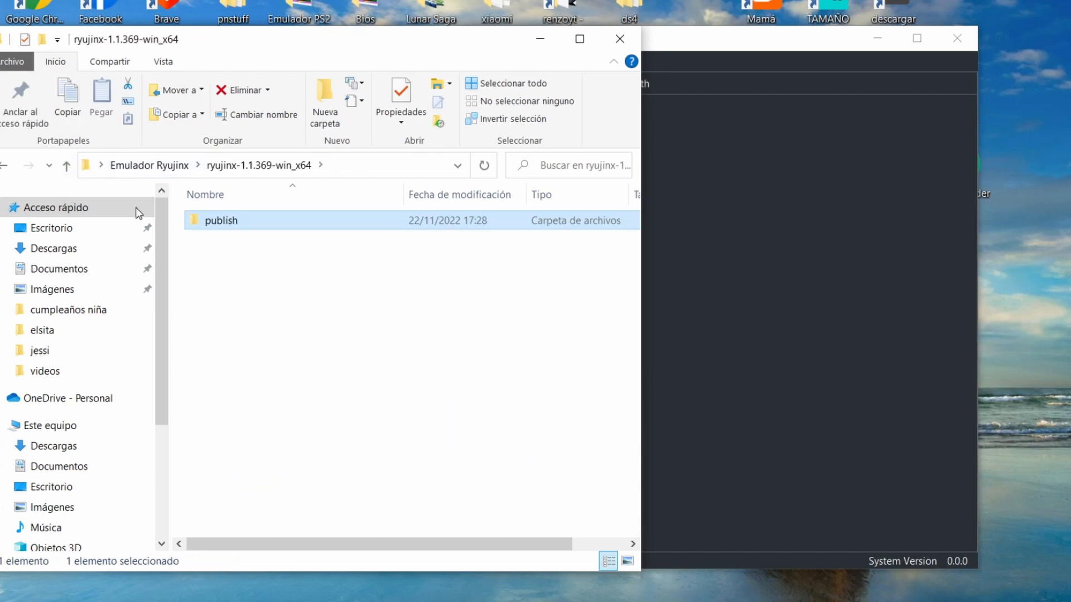
click(68, 167)
click(242, 244)
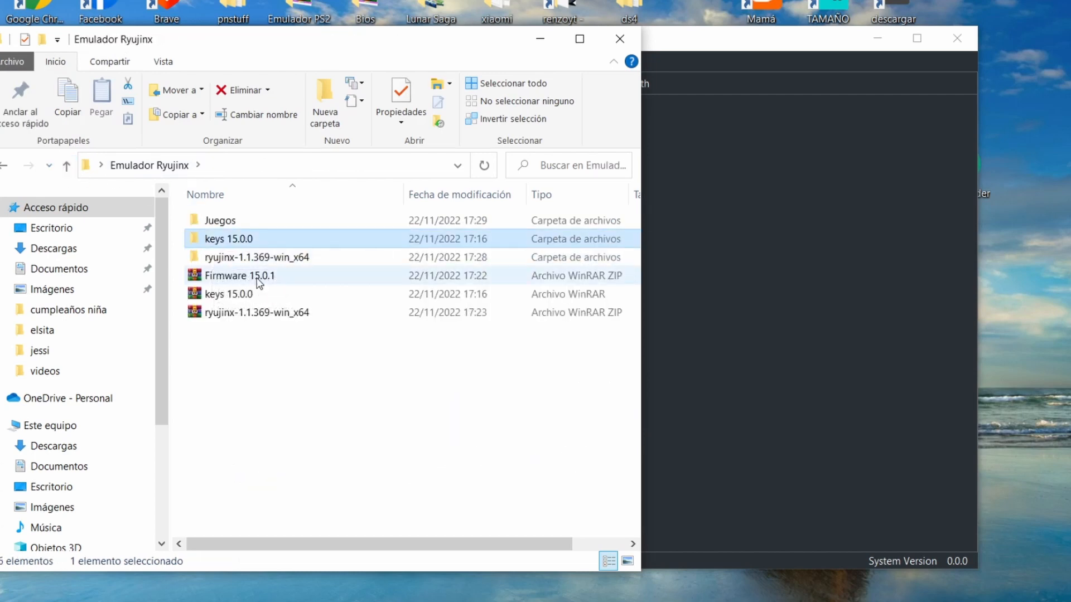
click(255, 295)
click(237, 248)
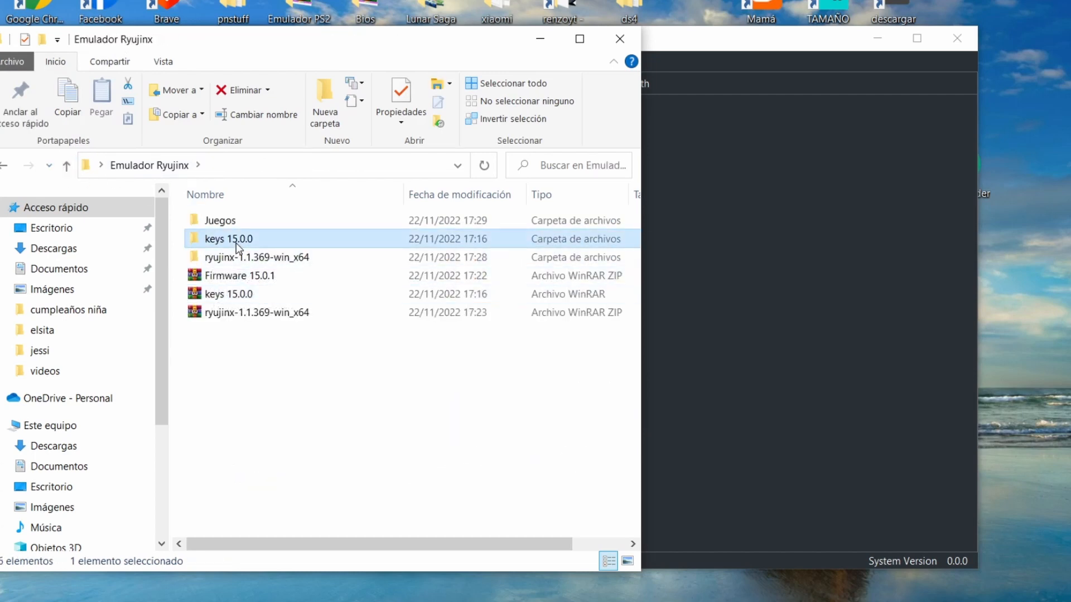
double_click(236, 240)
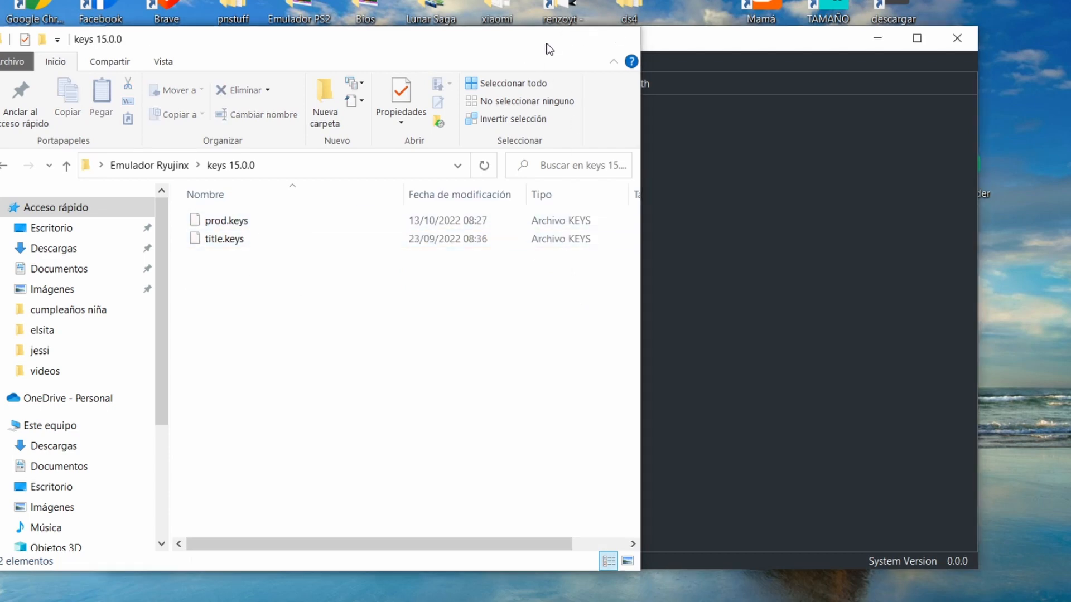
Open the Ryujinx data folder from the emulator and enter its system subfolder
click(546, 44)
click(121, 65)
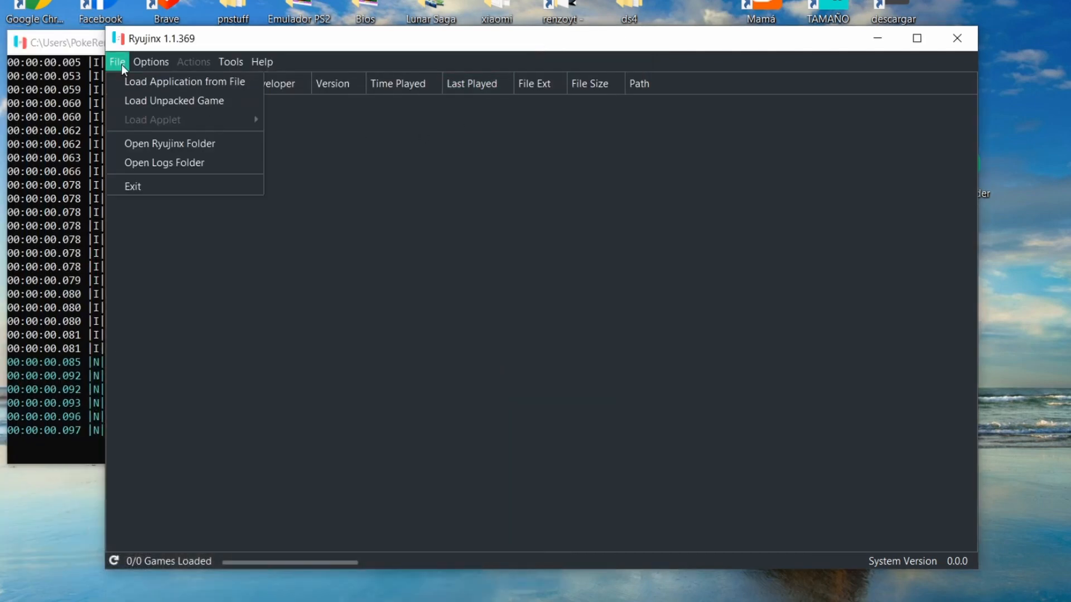
click(182, 145)
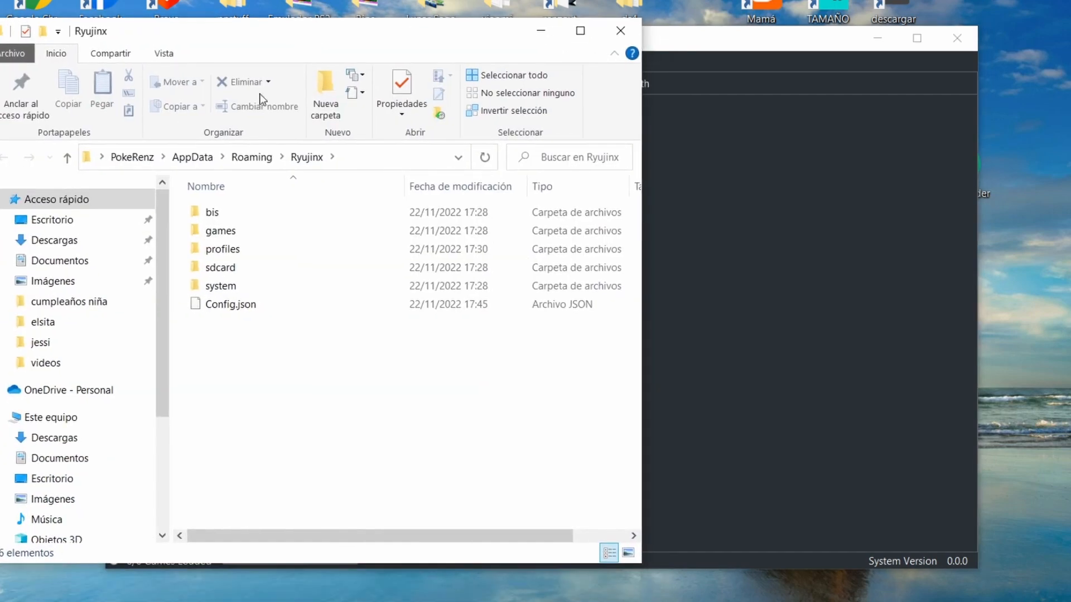
double_click(223, 285)
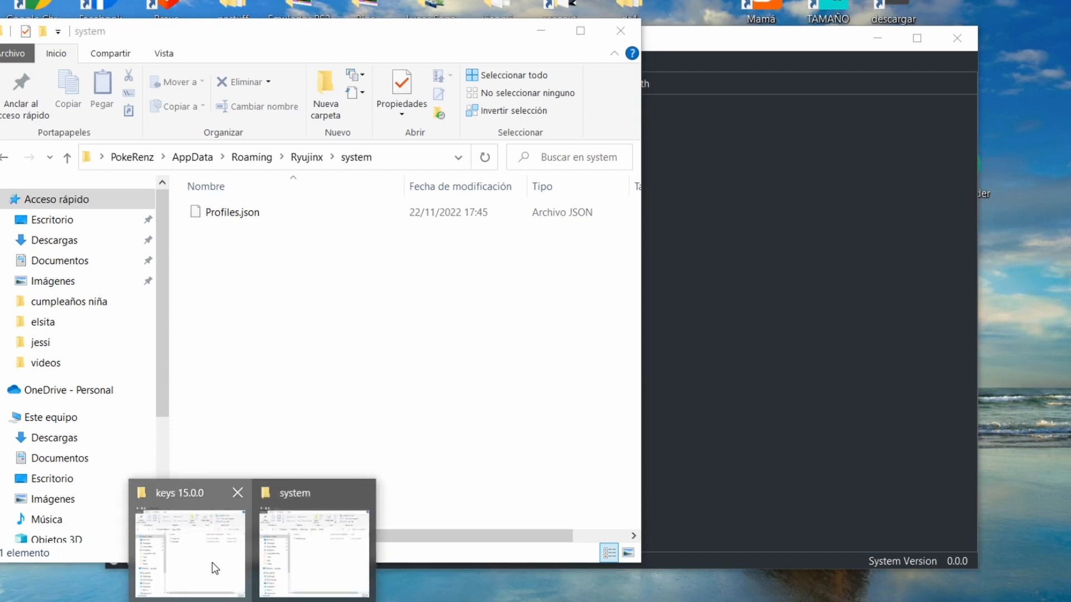
Move prod.keys and title.keys from the keys 15.0.0 folder into the Ryujinx system folder, and close both folder windows
click(215, 564)
drag(637, 46, 821, 98)
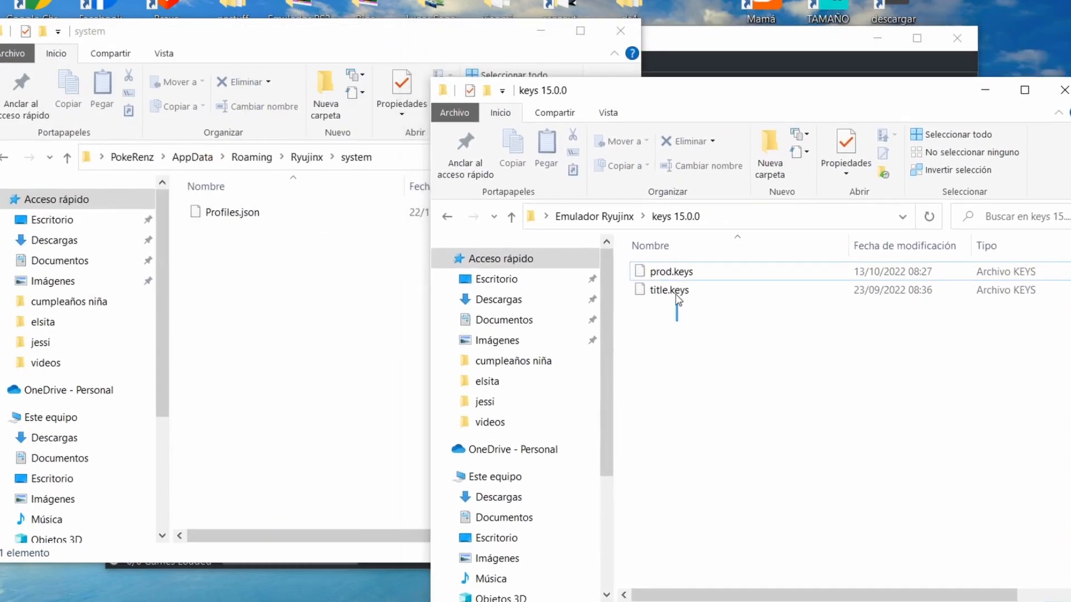
drag(677, 321, 370, 312)
drag(905, 90, 871, 53)
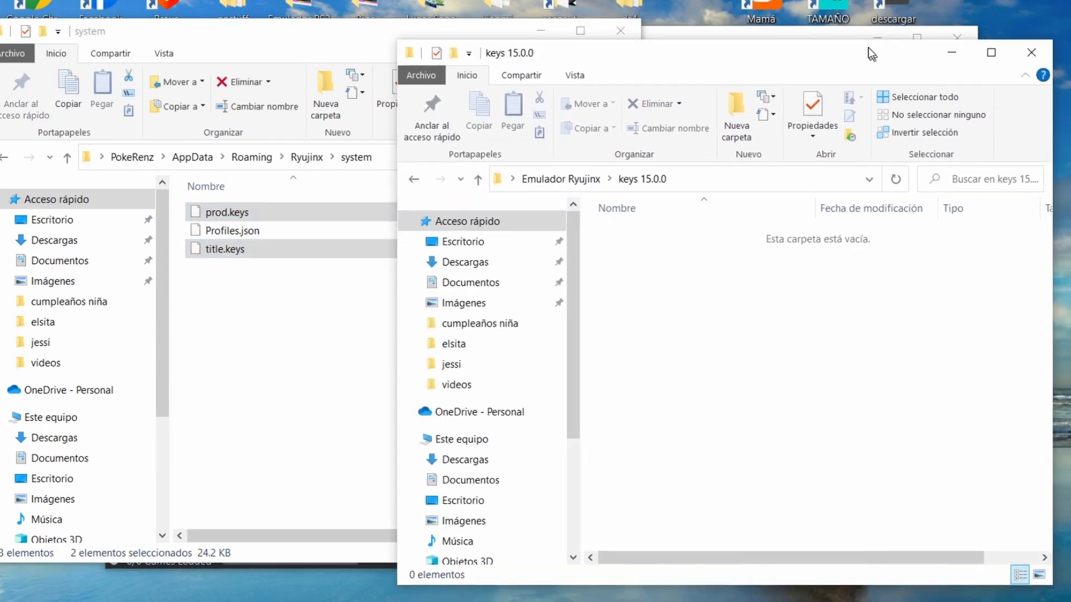
click(1033, 55)
click(620, 31)
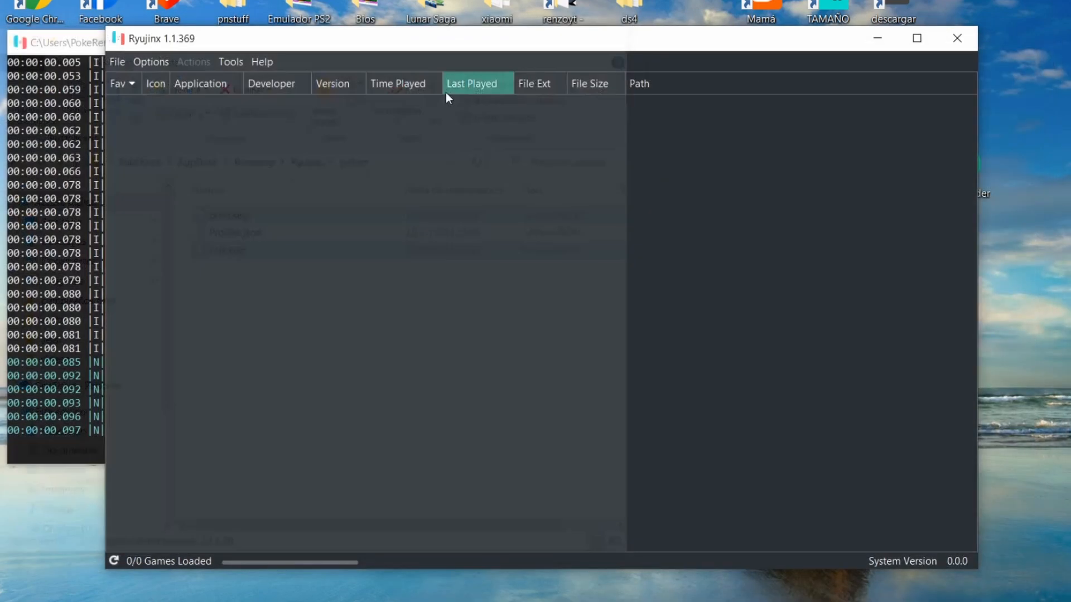
Close Ryujinx and relaunch it from the publish folder inside ryujinx-1.1.369-win_x64, leaving the folder window minimised
click(955, 39)
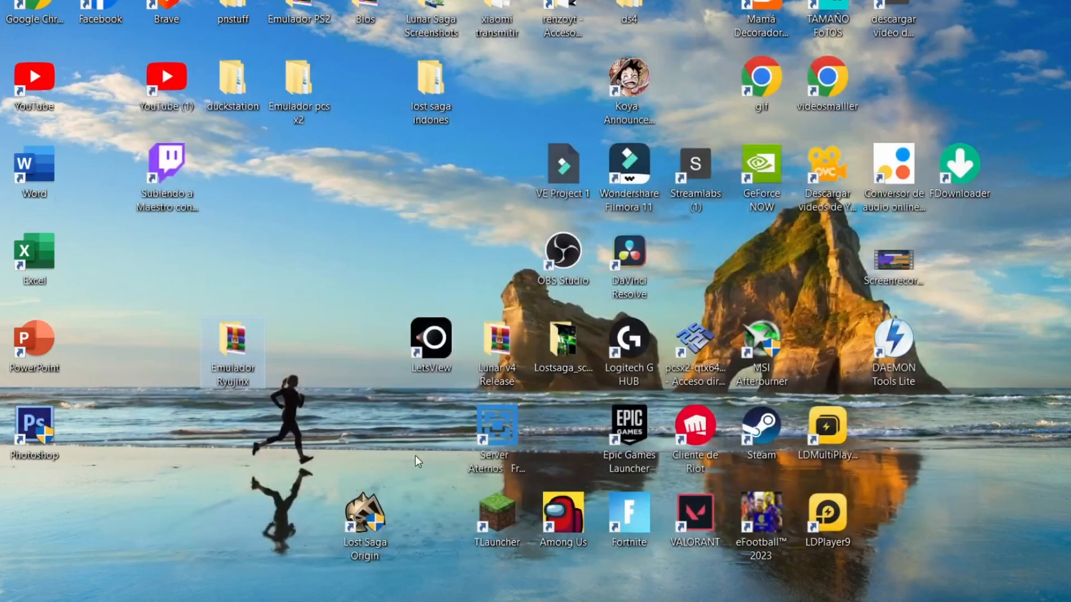
key(super+e)
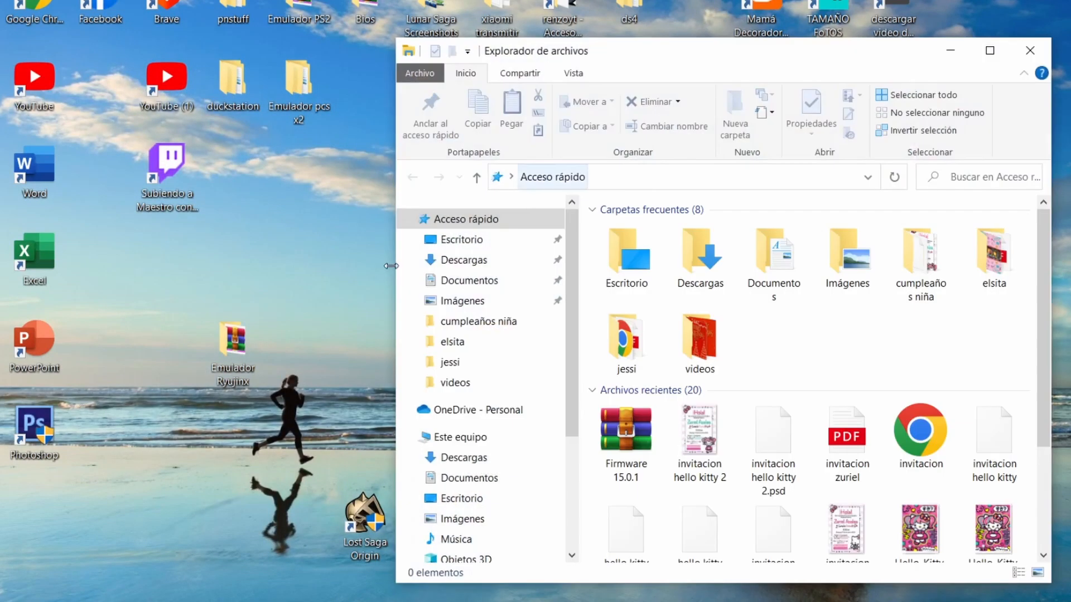
click(1036, 52)
double_click(229, 365)
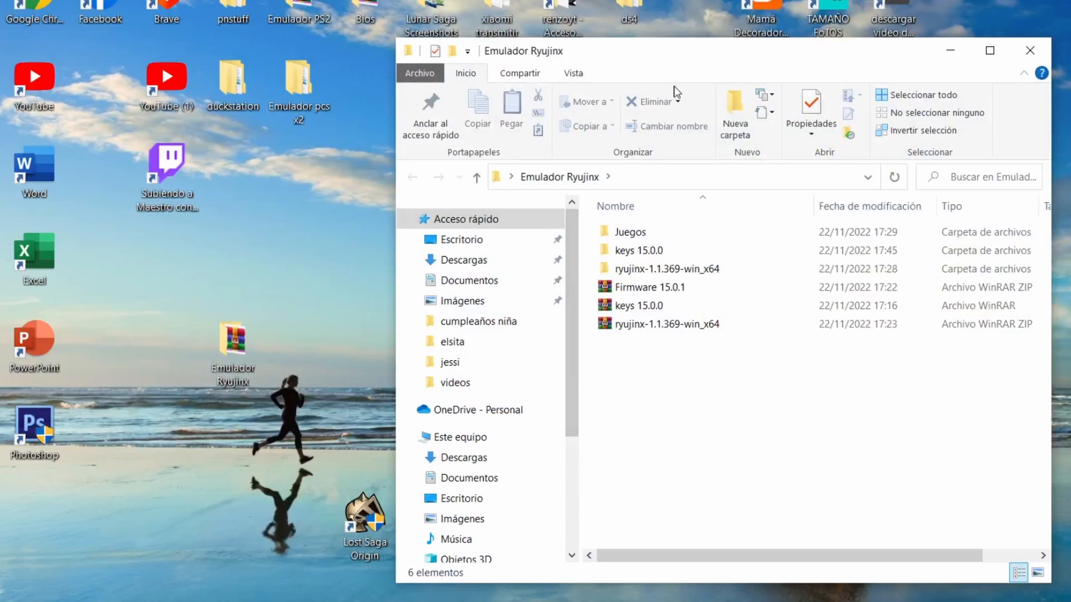
double_click(647, 269)
drag(717, 59, 448, 35)
double_click(568, 235)
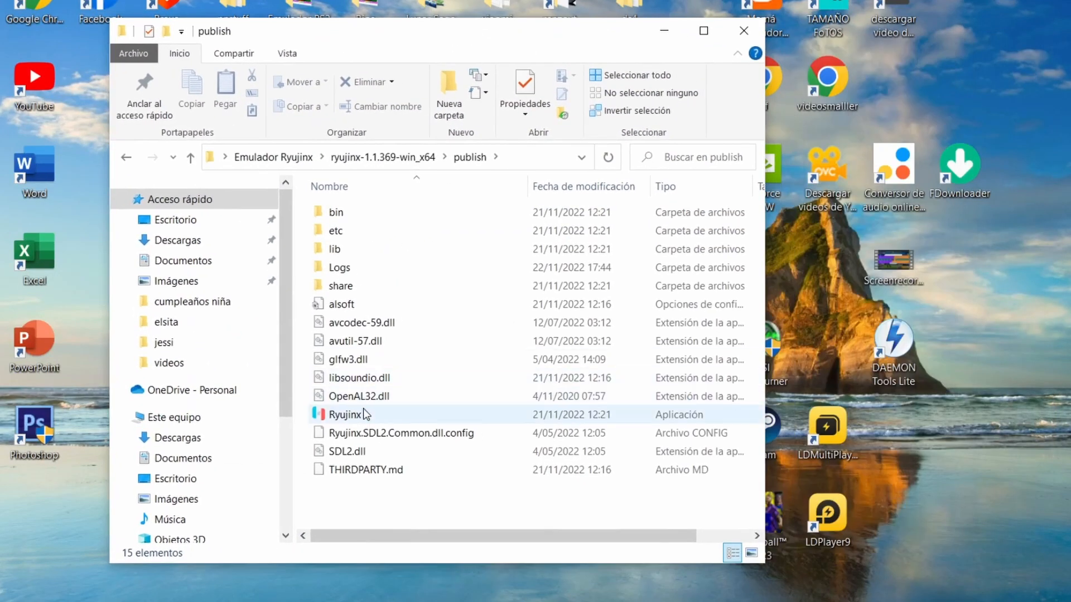
double_click(352, 414)
click(664, 31)
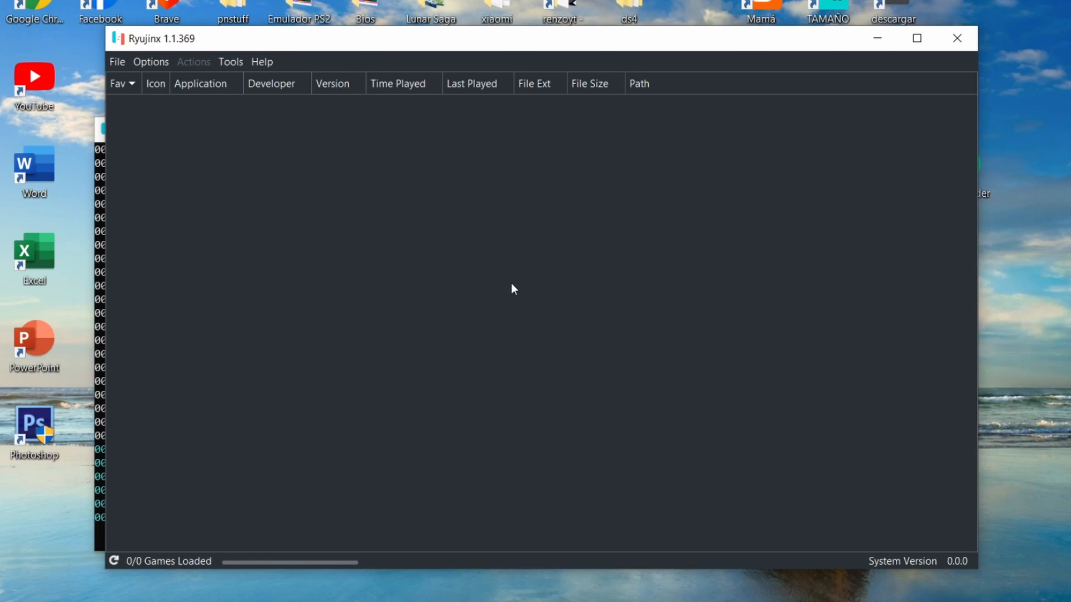
Install the Firmware 15.0.1 ZIP file from the Emulador Ryujinx folder in Ryujinx and acknowledge the completed installation
click(233, 62)
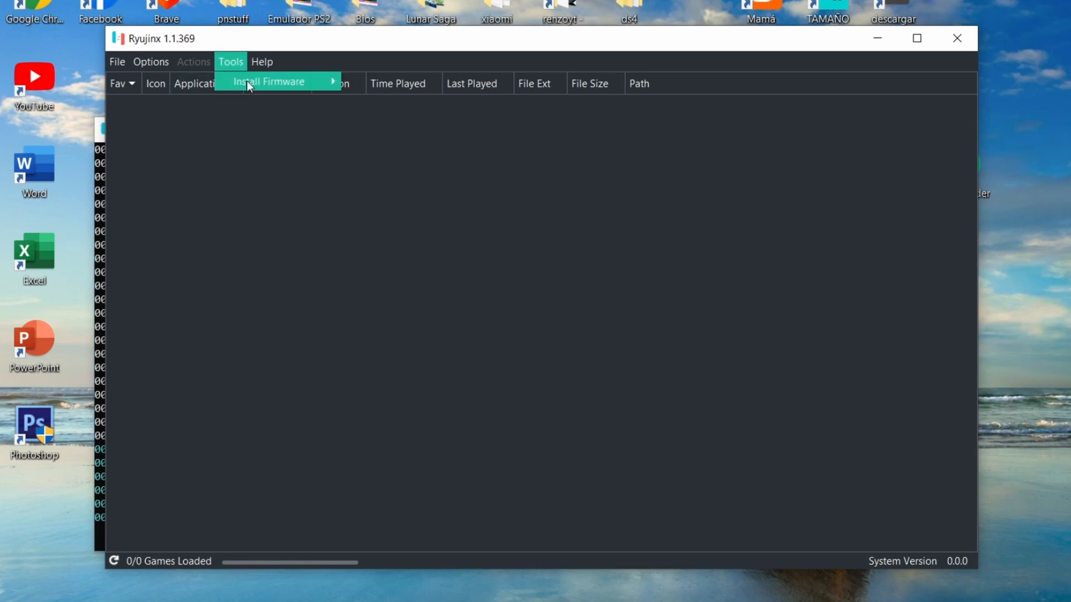
mouse_move(251, 84)
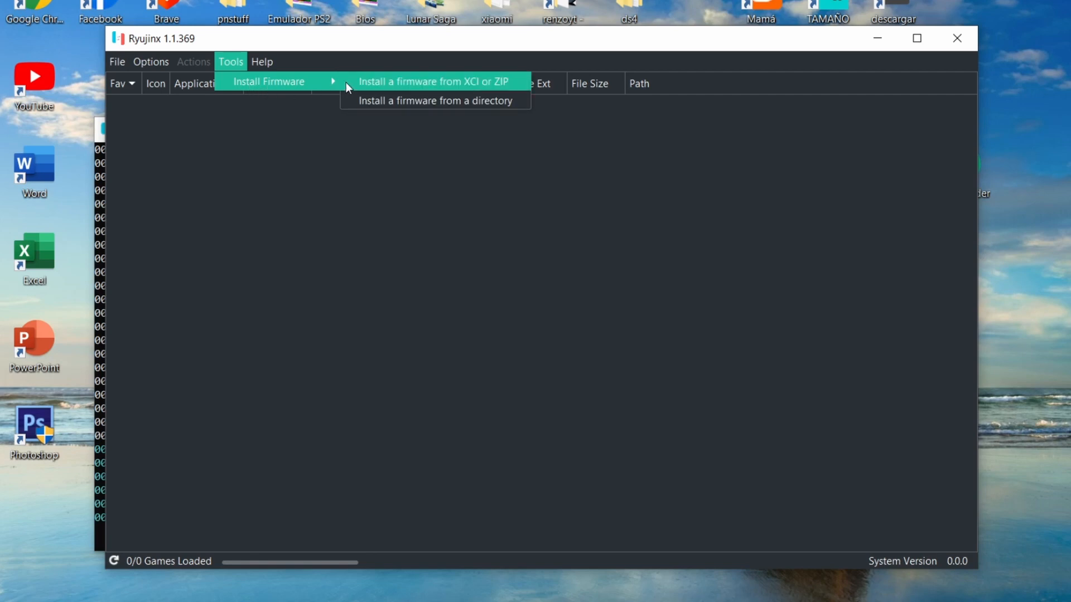
click(384, 81)
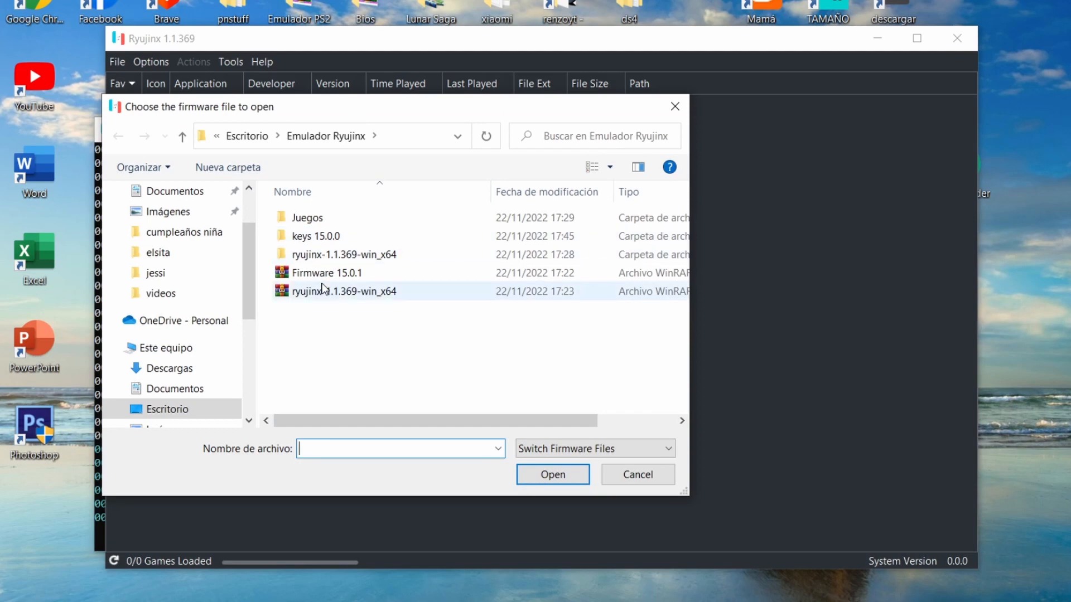
scroll(167, 273, up, 2)
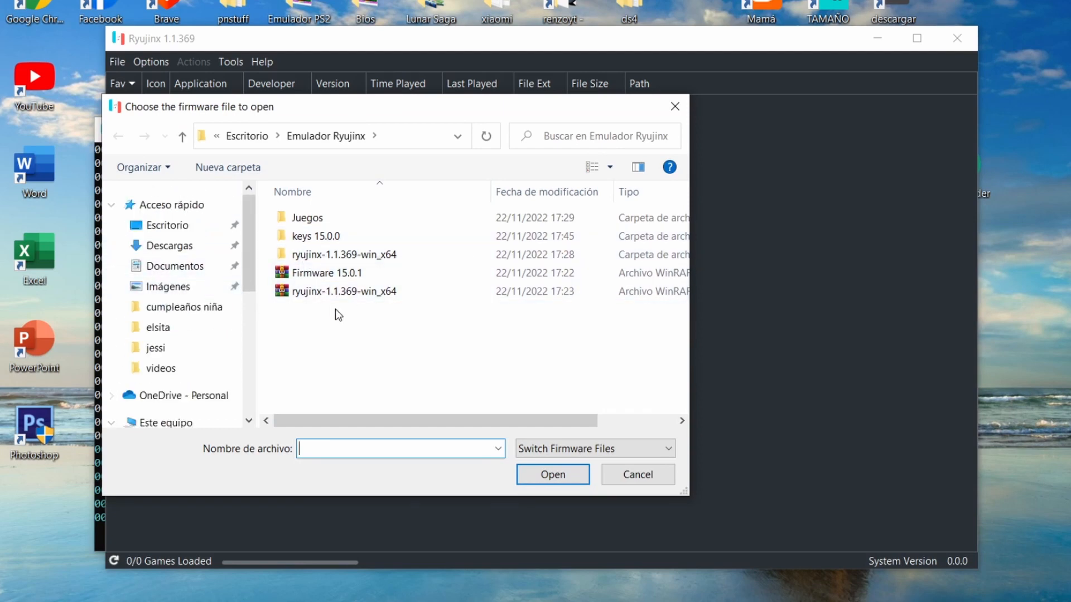
click(337, 274)
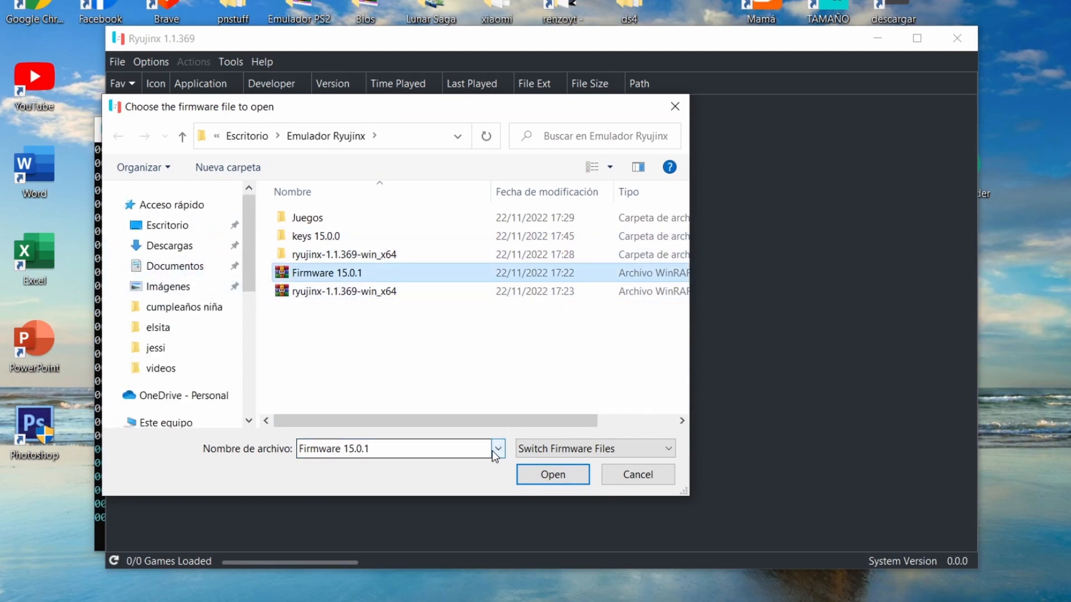
click(552, 474)
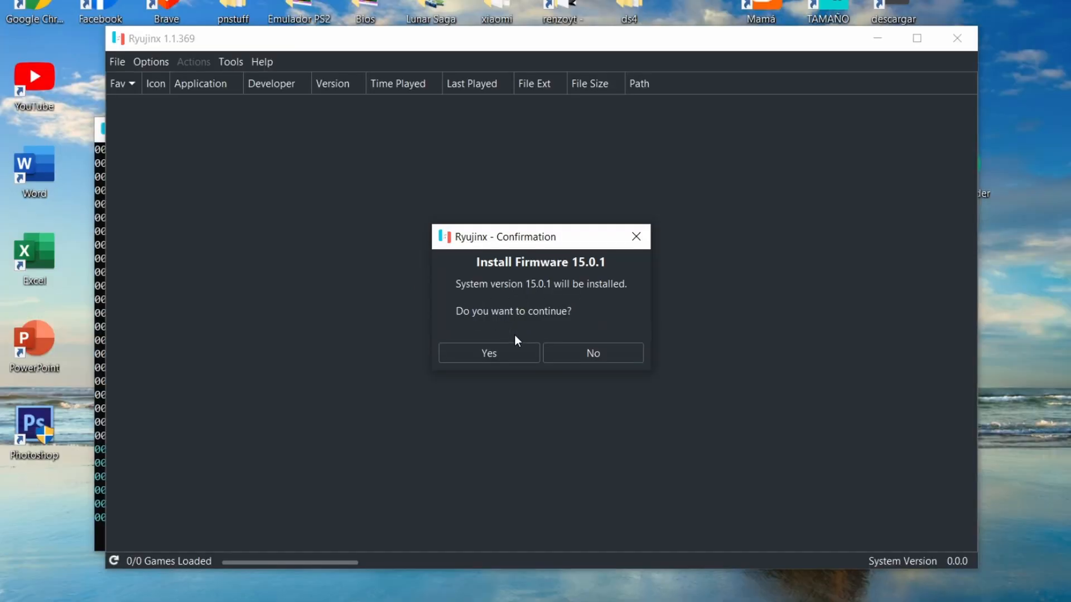
click(456, 390)
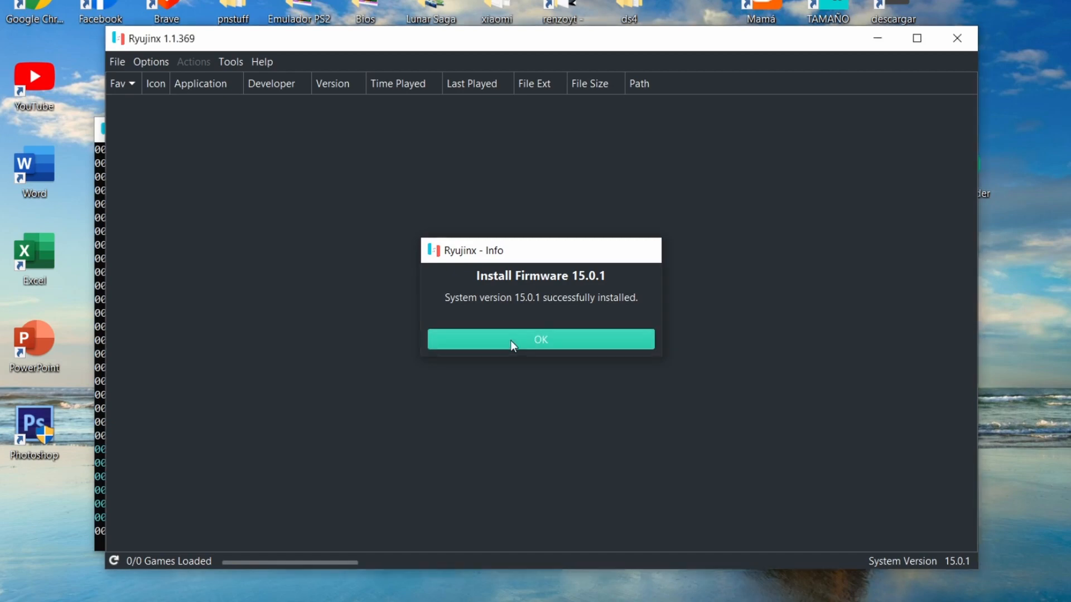
click(510, 340)
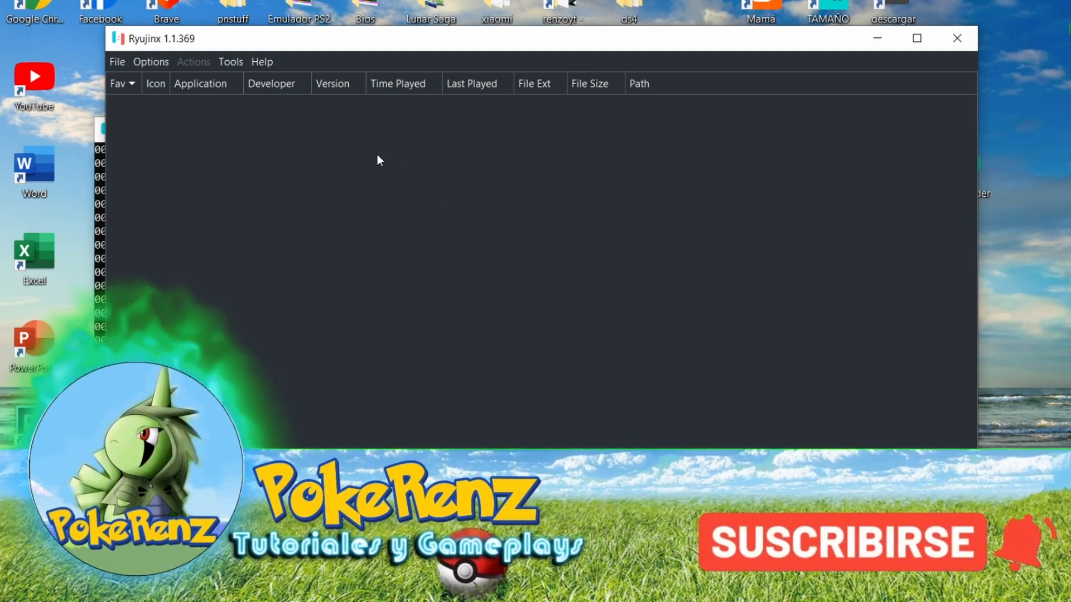
Open the emulator's settings window and move it slightly higher on the desktop
click(154, 66)
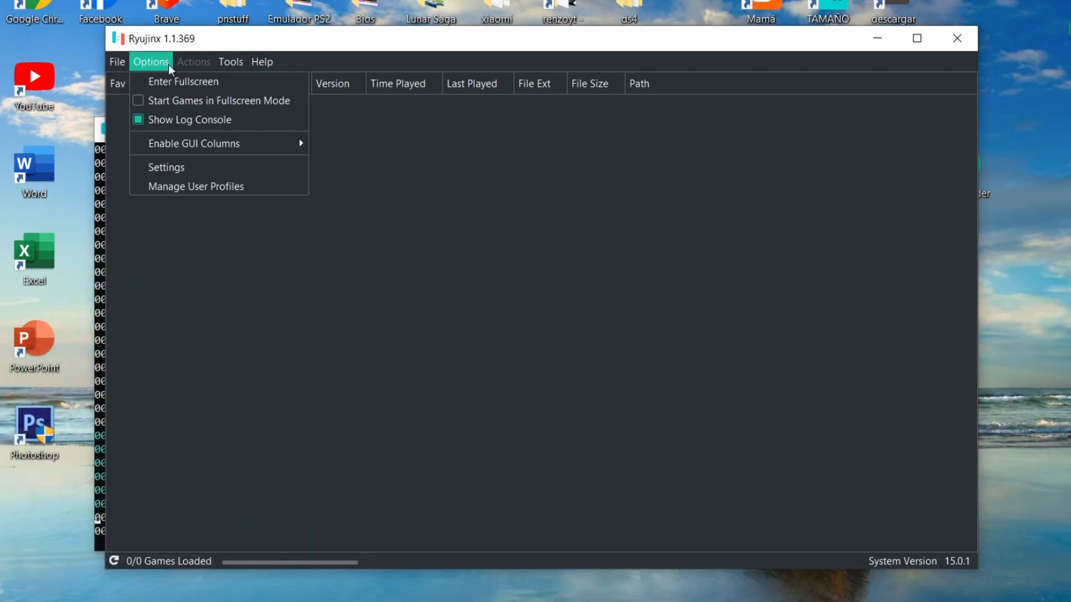
click(170, 66)
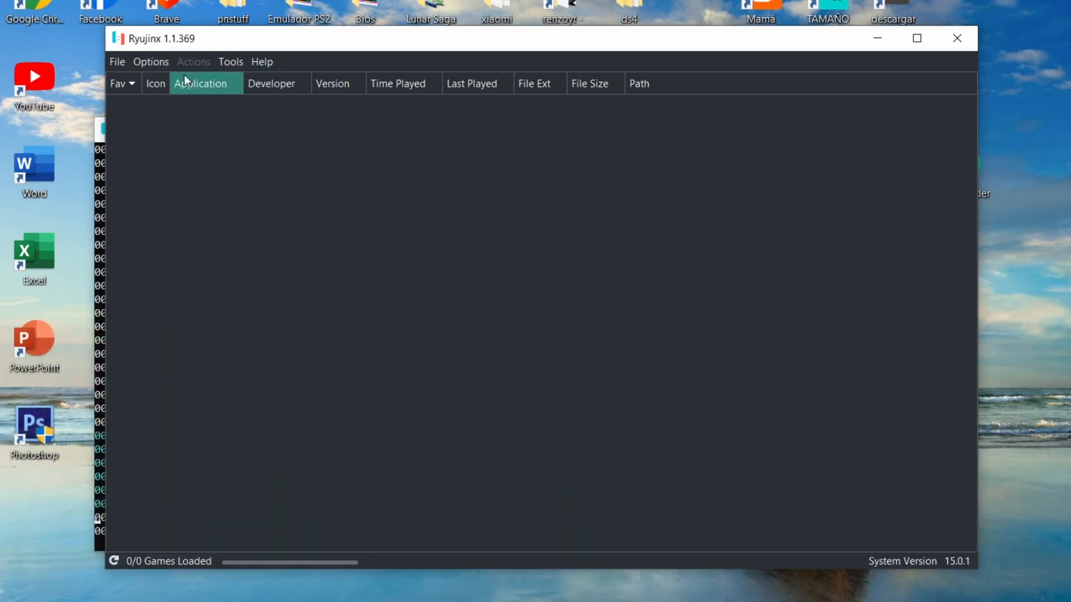
click(147, 63)
click(183, 166)
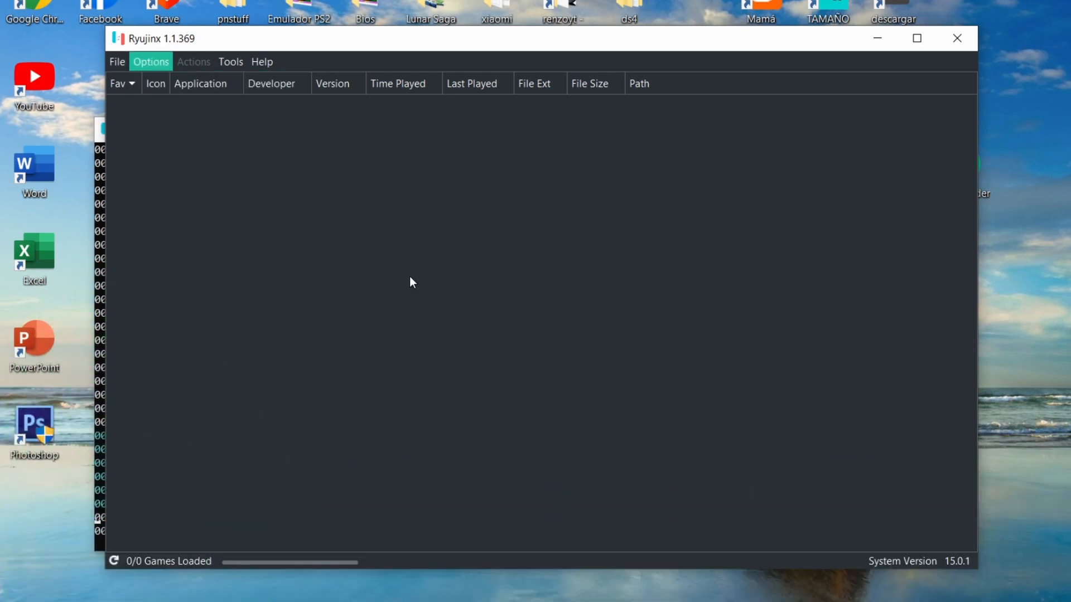
drag(532, 28, 523, 20)
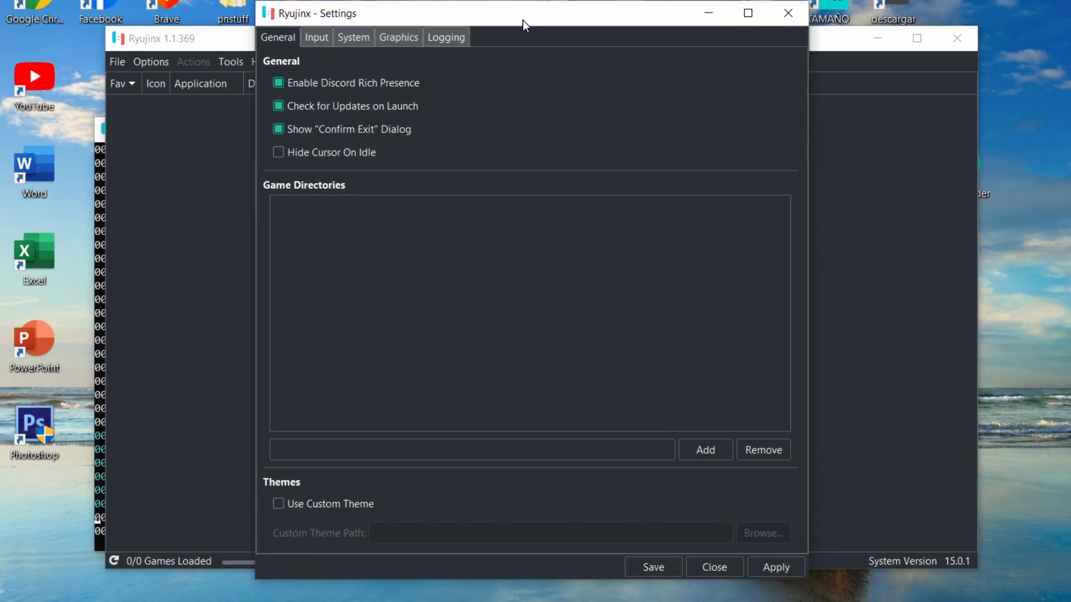
click(713, 448)
Open Player 1's controller configuration from the input settings and choose the Xbox 360 Controller as the input device
click(319, 40)
click(315, 37)
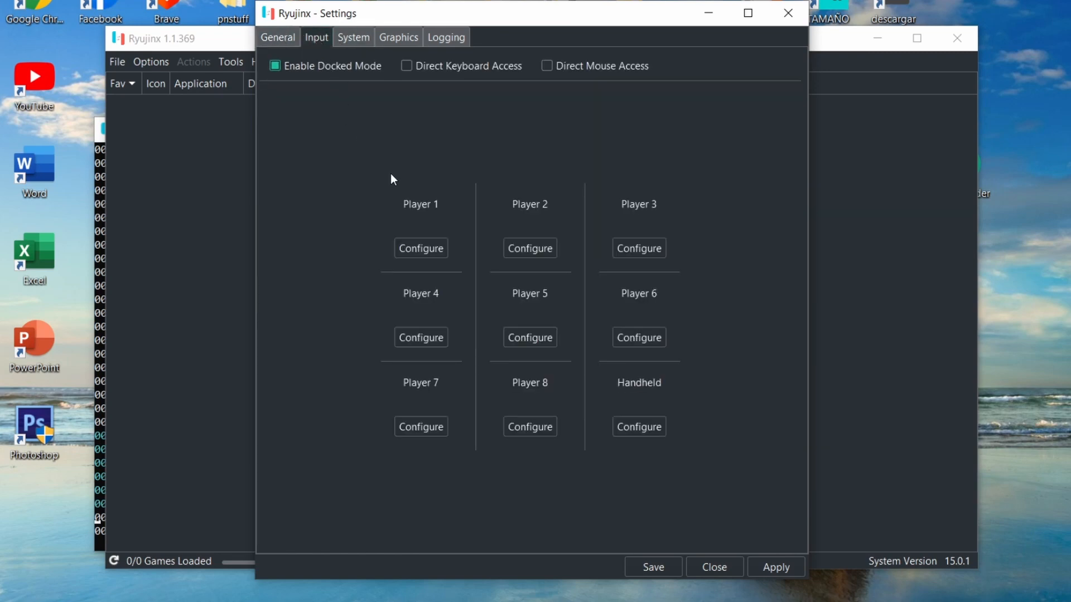
click(406, 251)
click(307, 84)
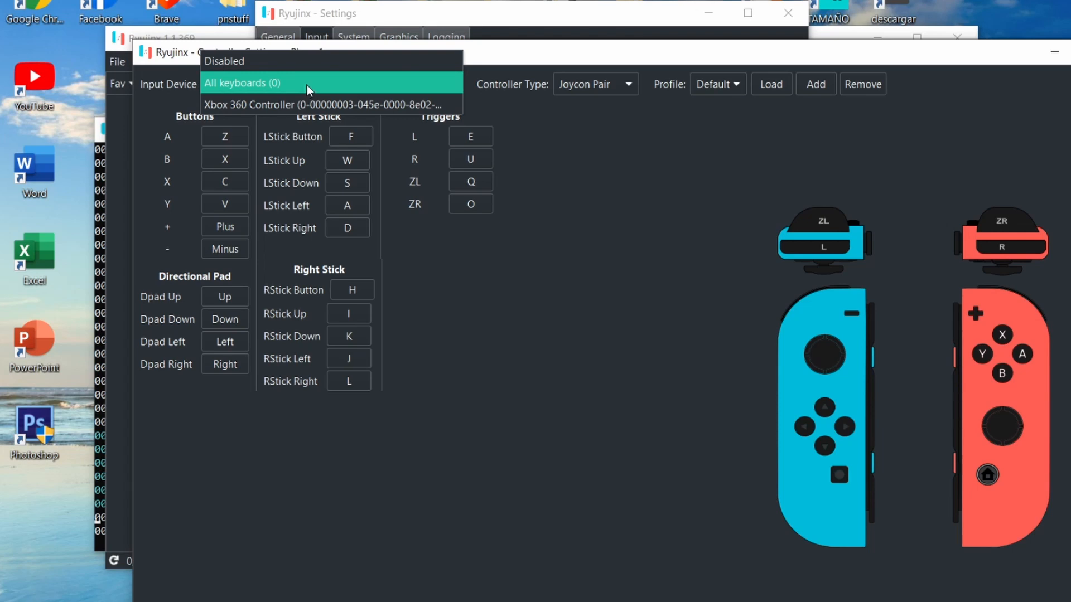
click(306, 85)
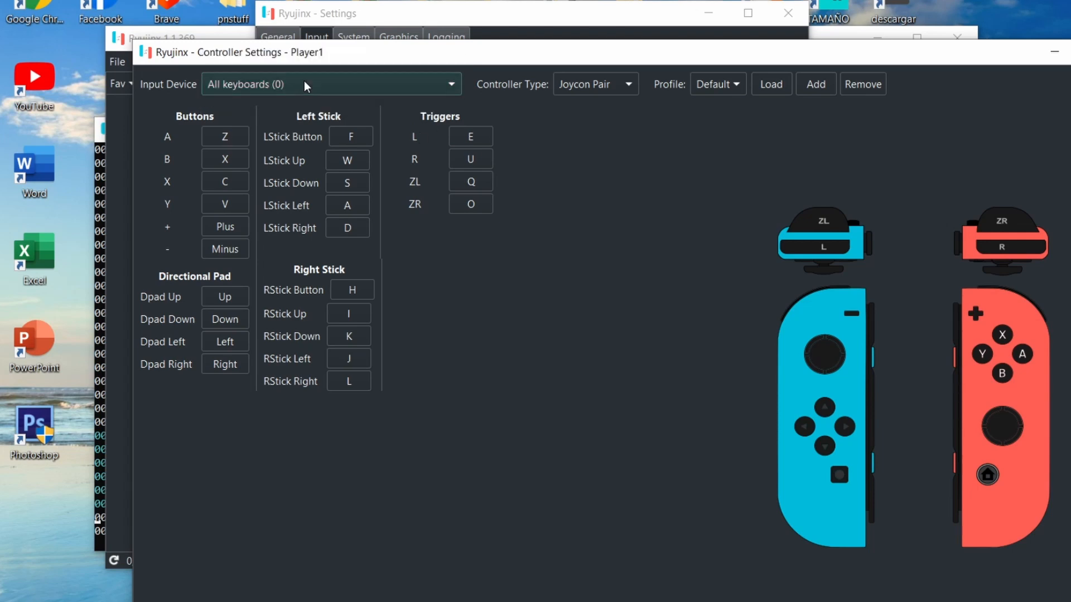
click(332, 87)
click(350, 86)
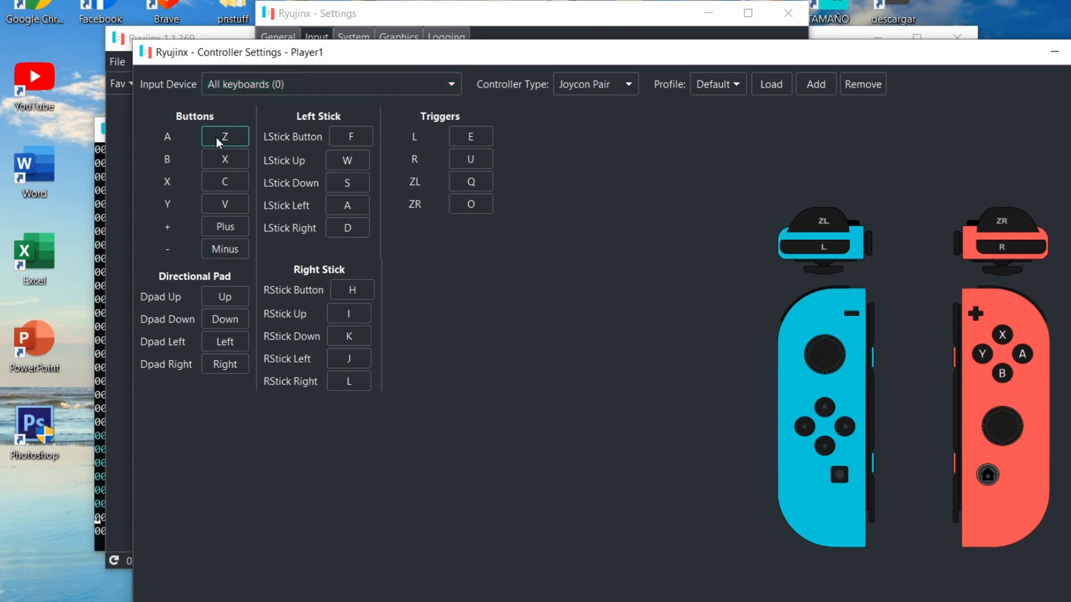
click(316, 88)
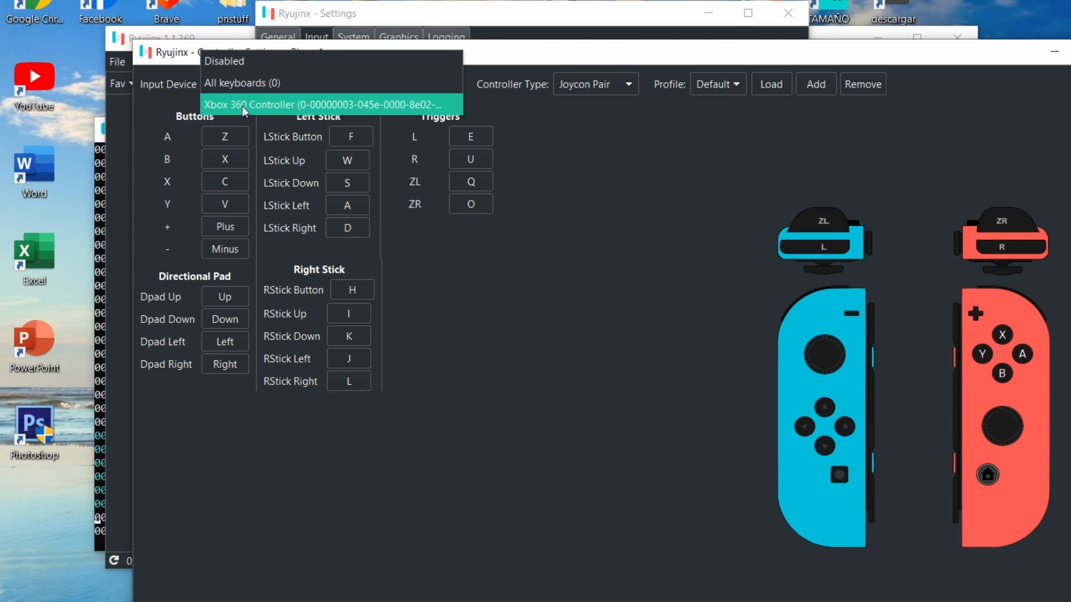
click(306, 105)
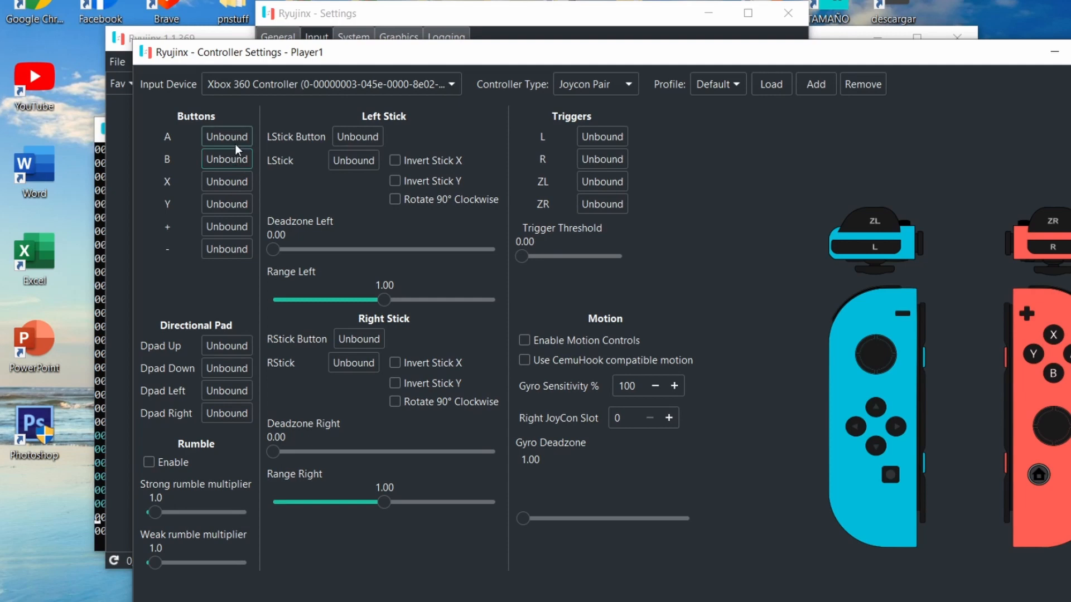
Bind Player 1's directional pad to DpadUp, DpadDown, DpadLeft and DpadRight, and save the controller configuration
click(221, 348)
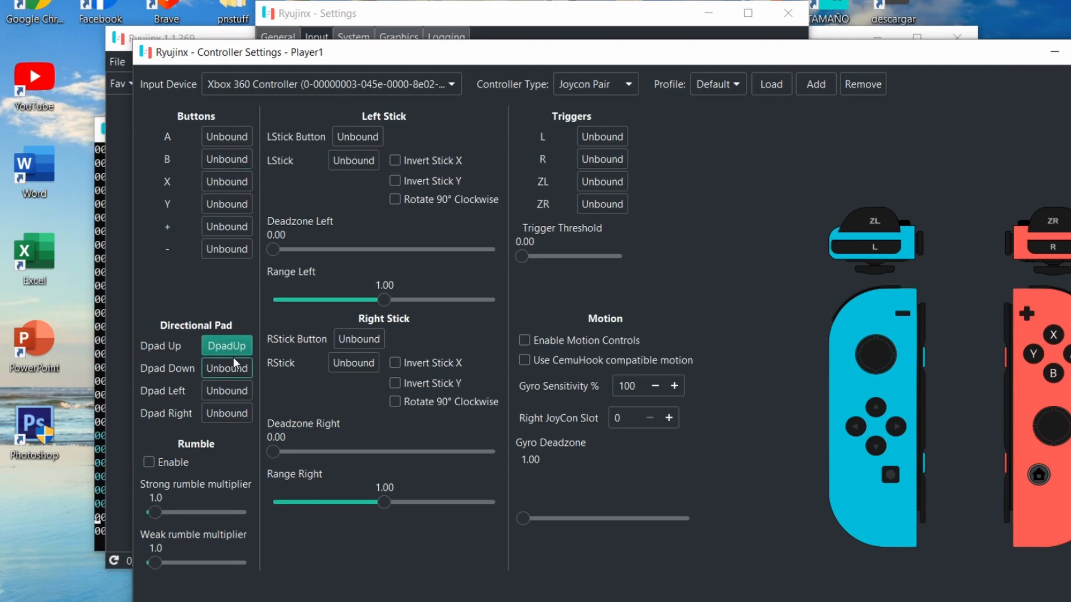
click(236, 369)
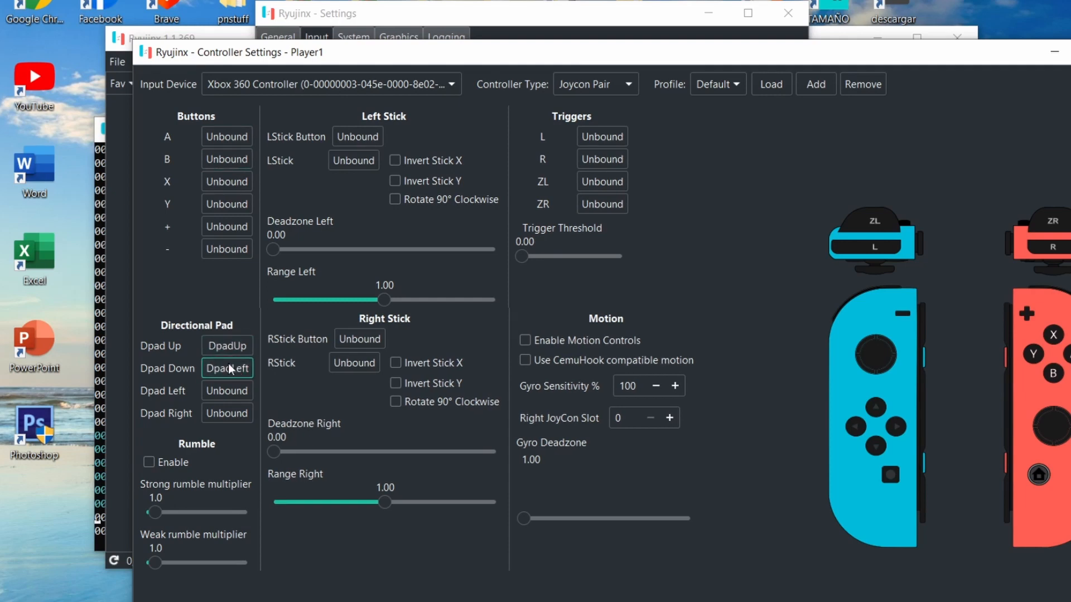
click(230, 395)
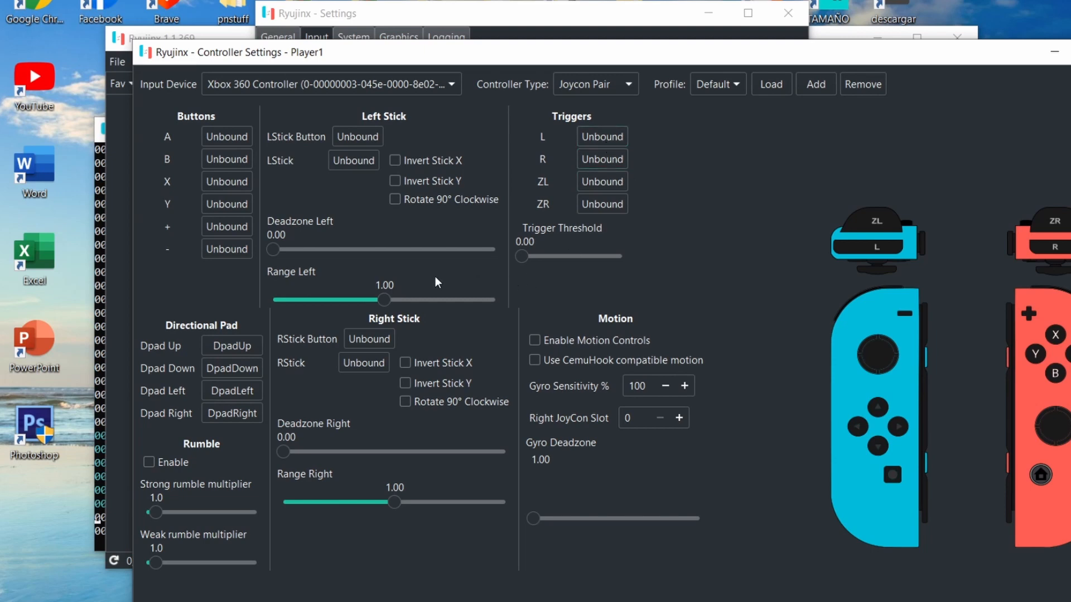
drag(690, 61, 610, 0)
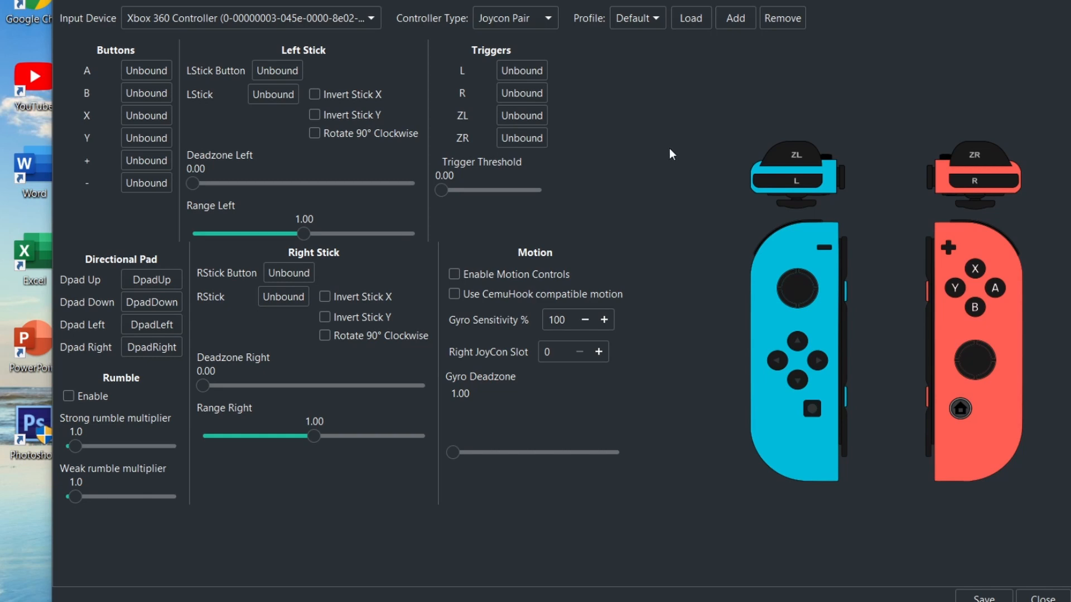
click(984, 596)
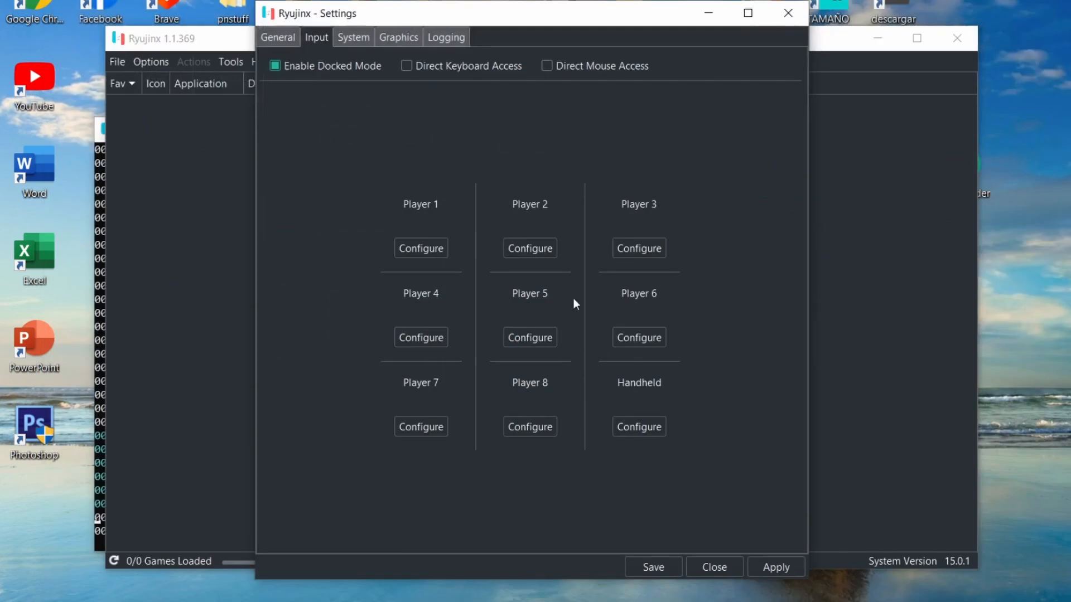
Open the system settings and review the time zone, VSync and audio backend options
click(353, 37)
click(324, 48)
click(347, 37)
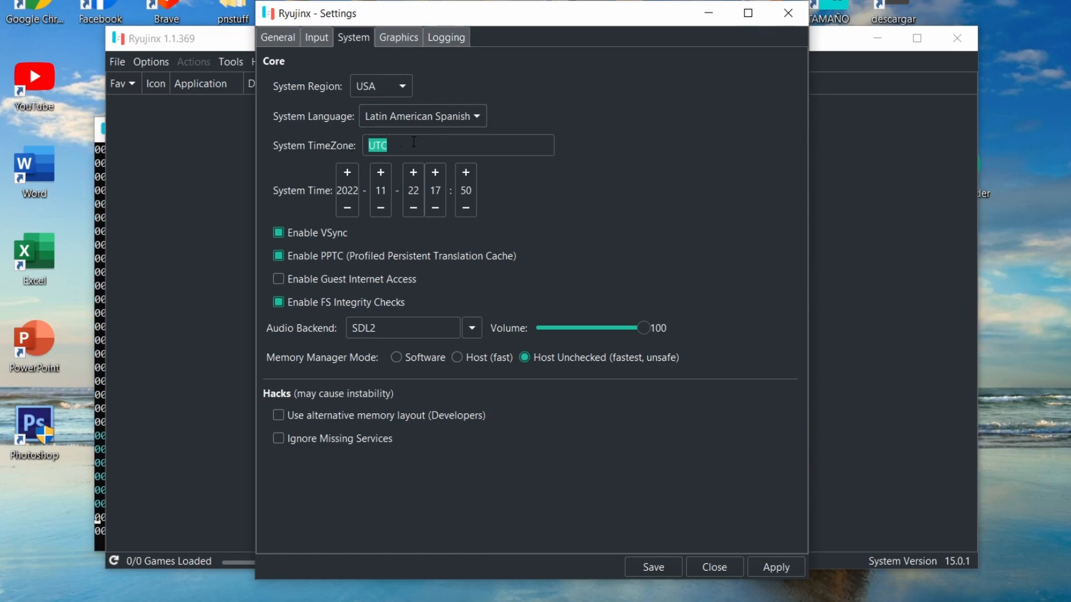
click(490, 146)
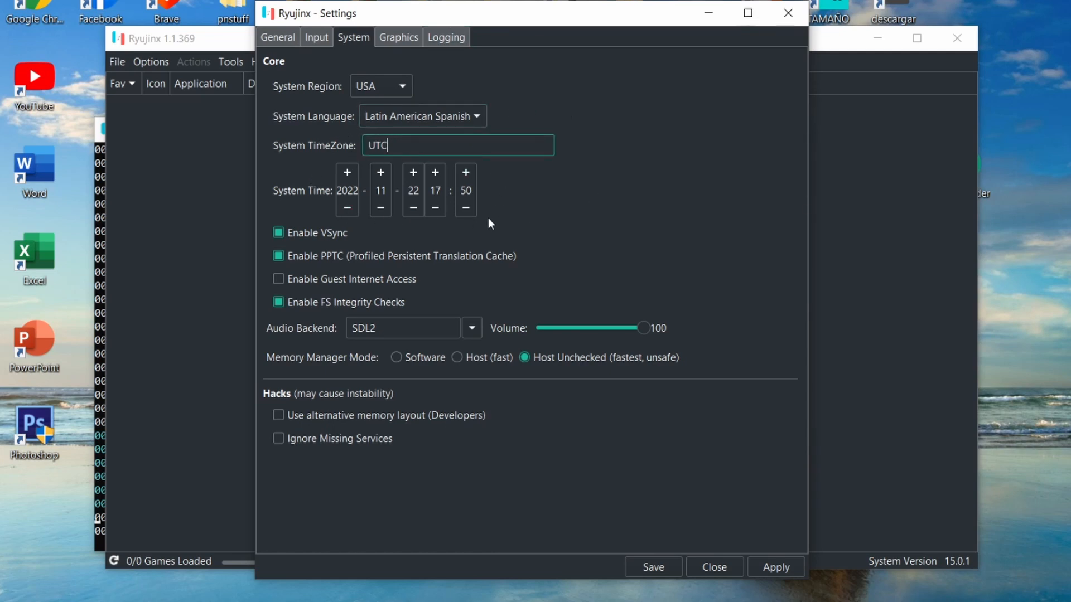
click(279, 235)
click(430, 331)
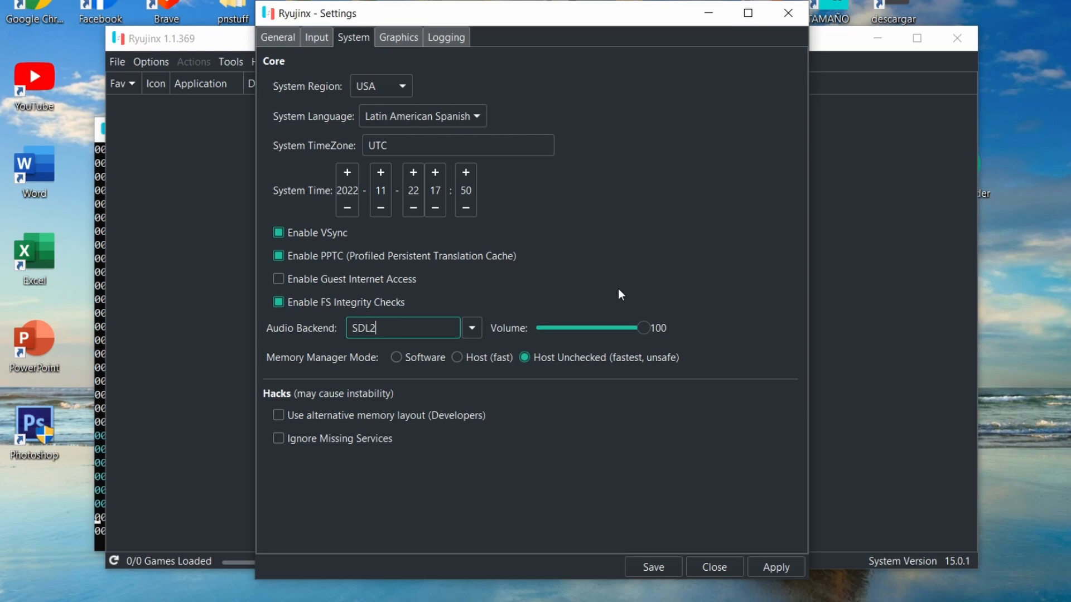
Try OpenAL as the audio backend and return the selection to SDL2
click(479, 329)
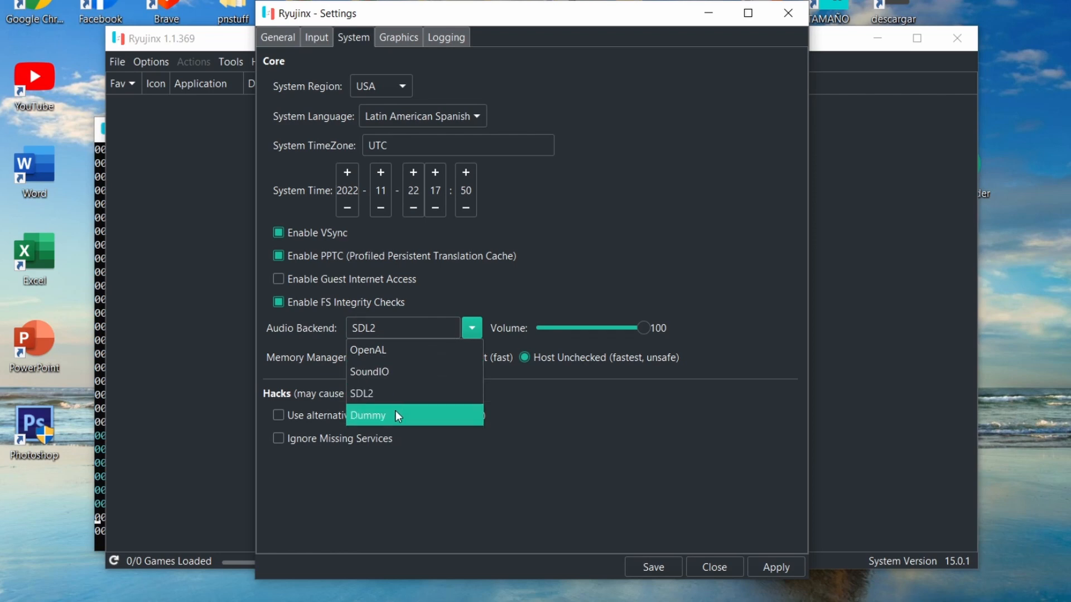
click(403, 352)
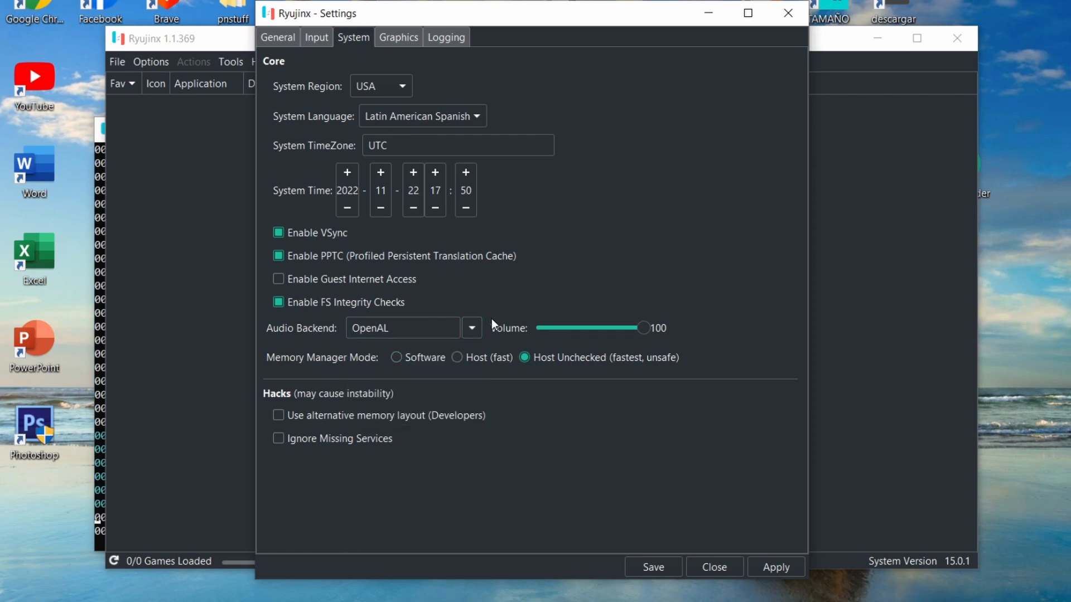
click(475, 328)
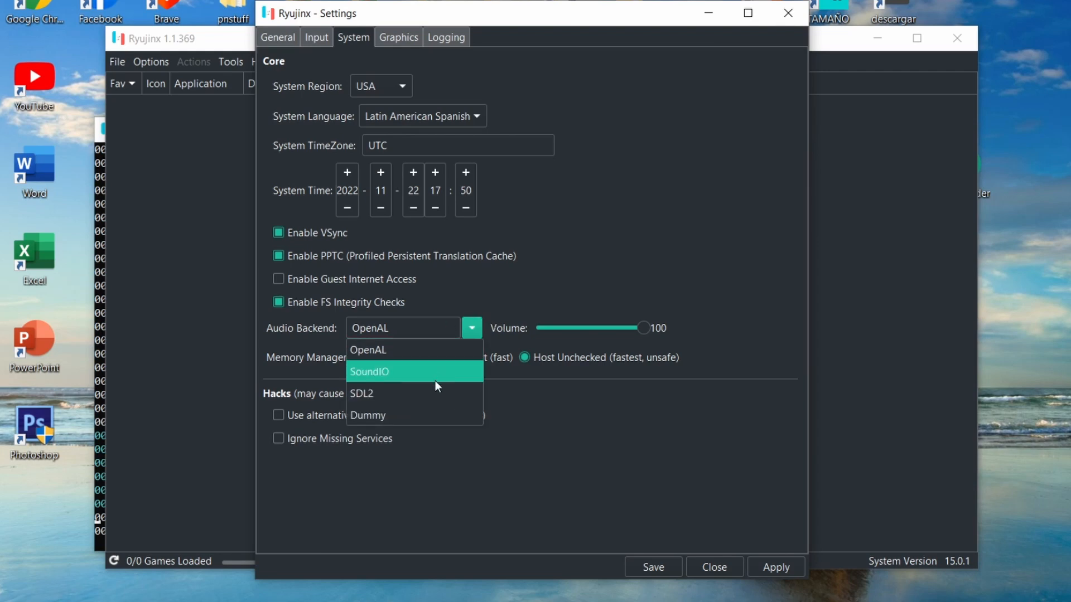
click(437, 395)
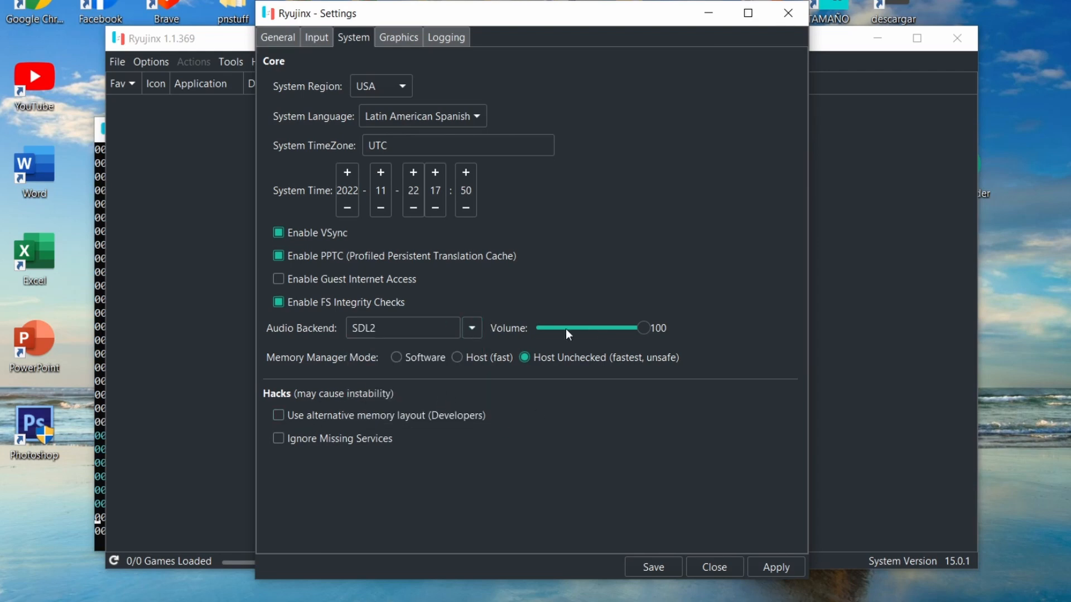
Turn off Graphics Backend Multithreading in the graphics settings
click(399, 45)
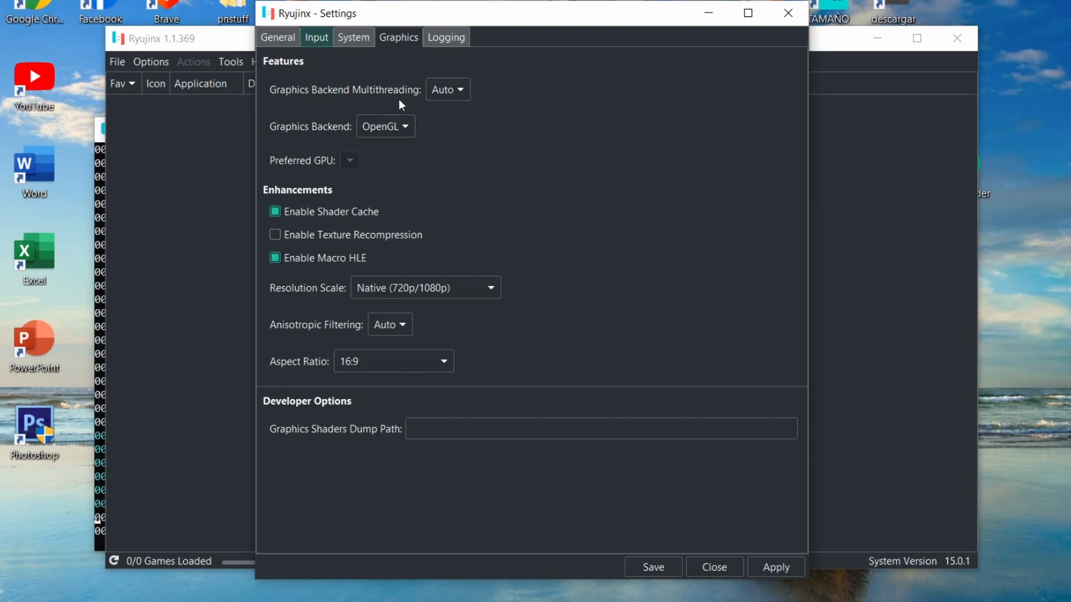
click(460, 92)
click(449, 96)
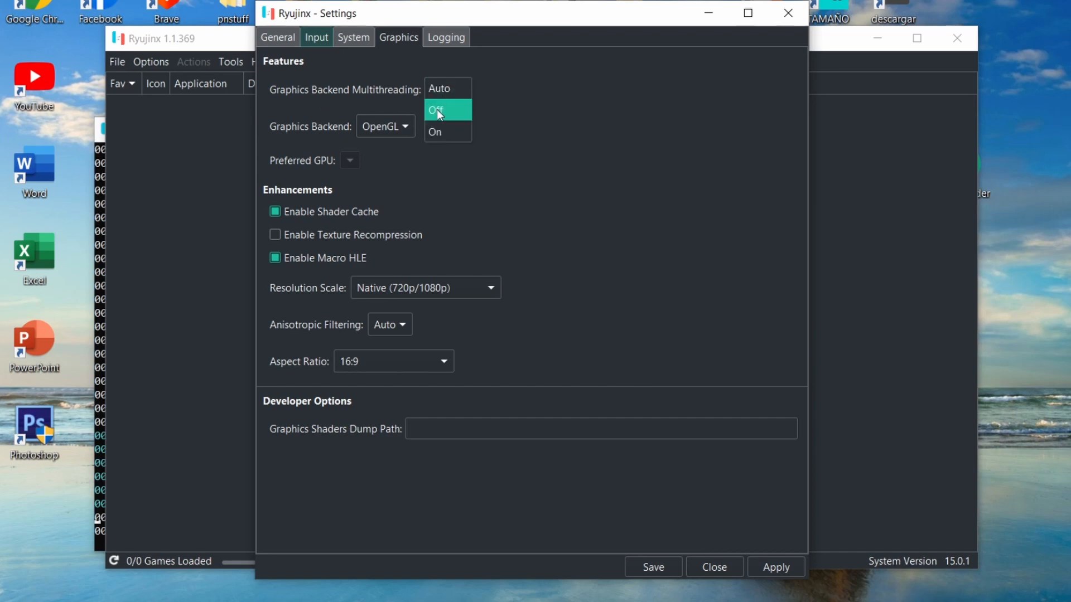
click(437, 110)
click(593, 357)
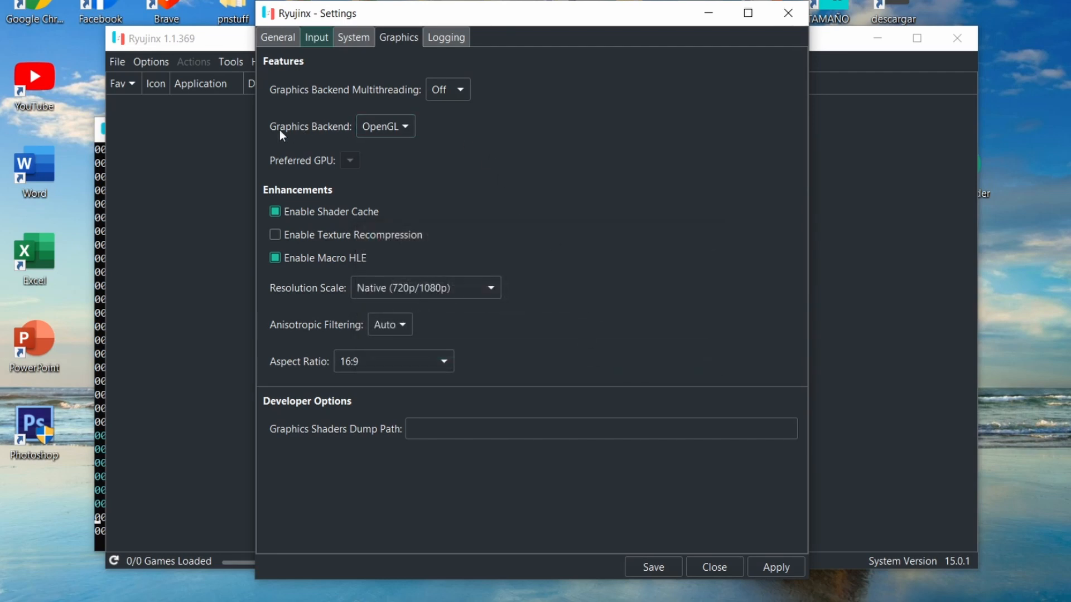
Try the Vulkan graphics backend with the AMD Radeon(TM) RX 6500 XT (dGPU) as the preferred GPU
click(392, 129)
click(407, 136)
click(385, 103)
click(516, 165)
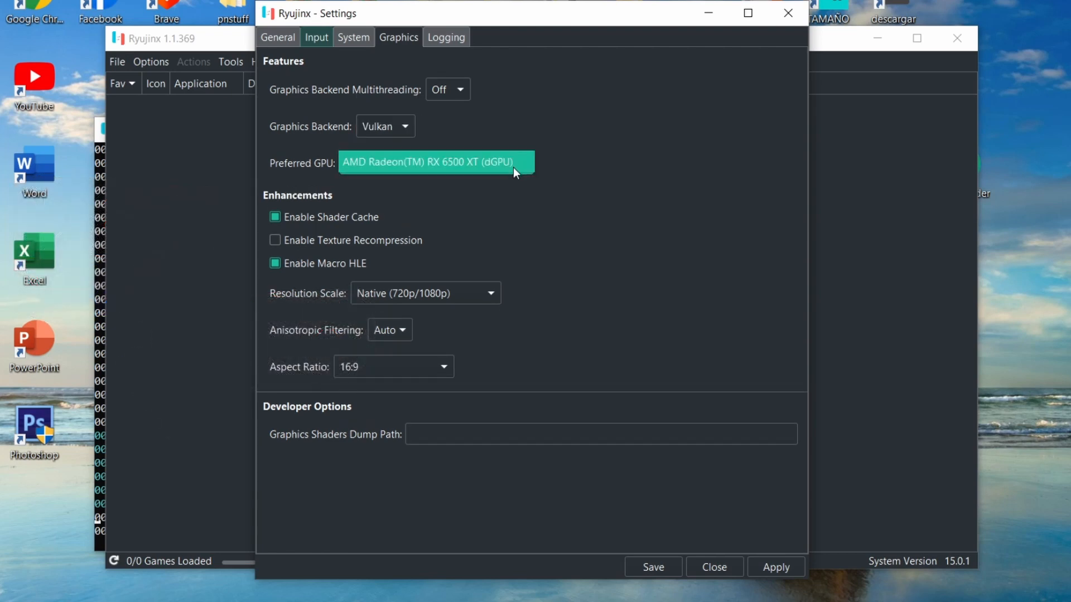
click(513, 167)
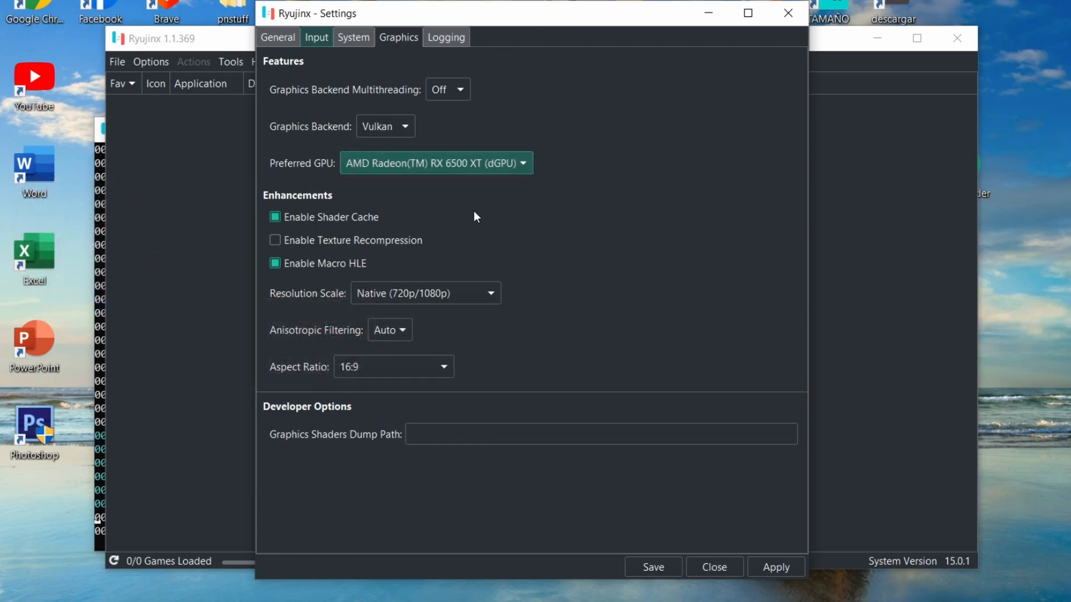
click(510, 169)
click(508, 199)
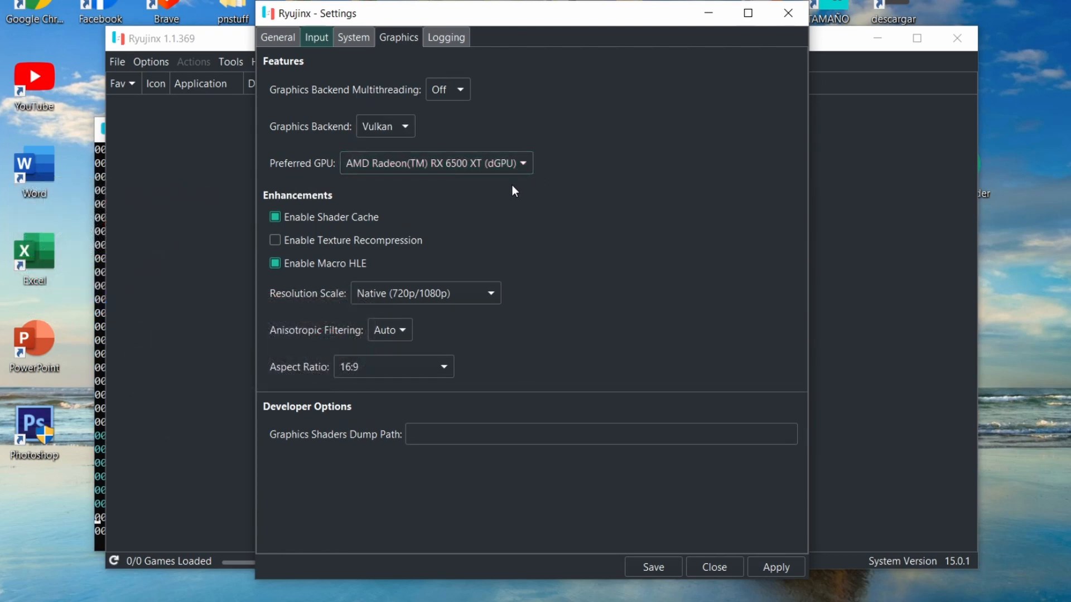
click(515, 161)
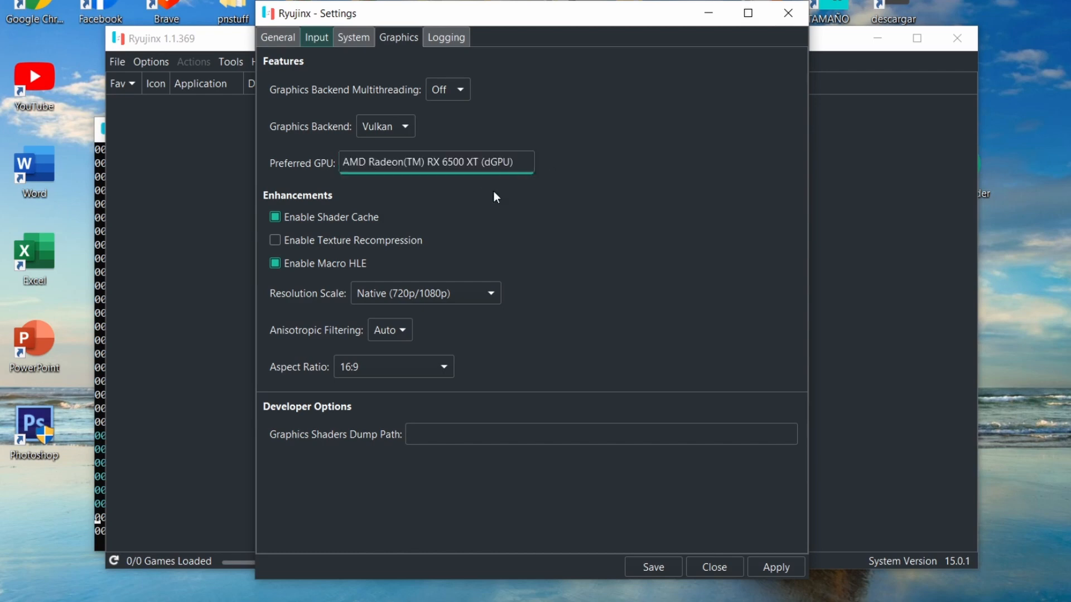
click(493, 192)
Switch the graphics backend back to OpenGL
click(378, 131)
click(443, 124)
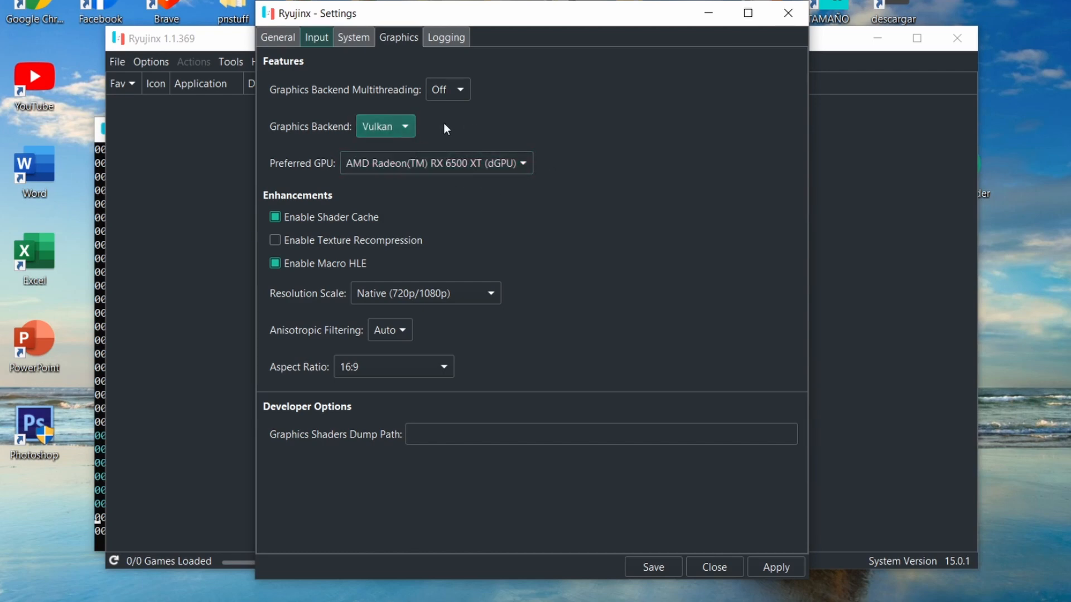
click(394, 128)
click(381, 146)
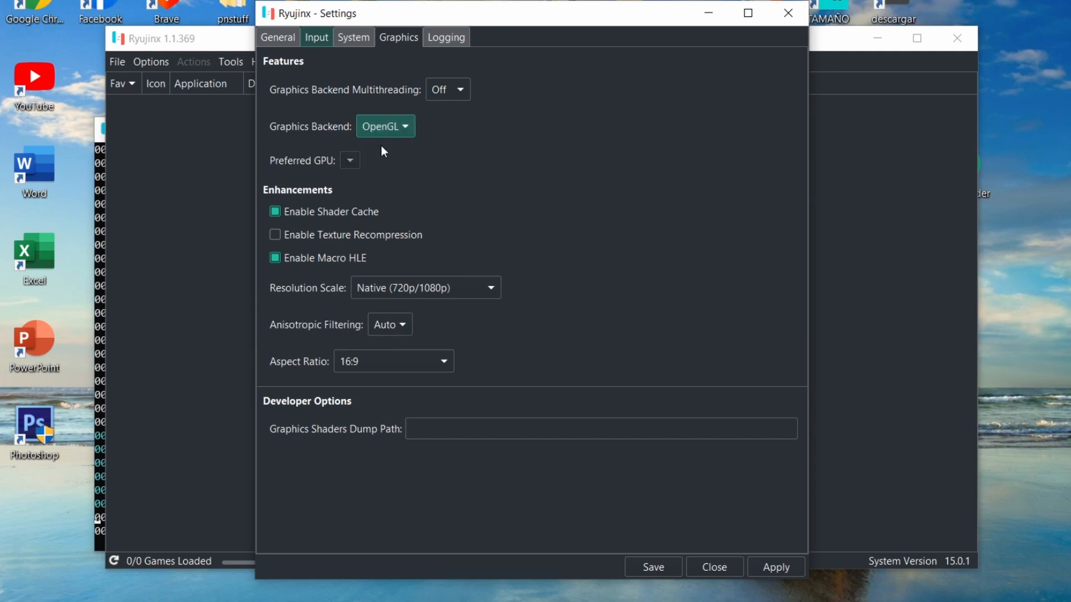
click(390, 127)
click(390, 127)
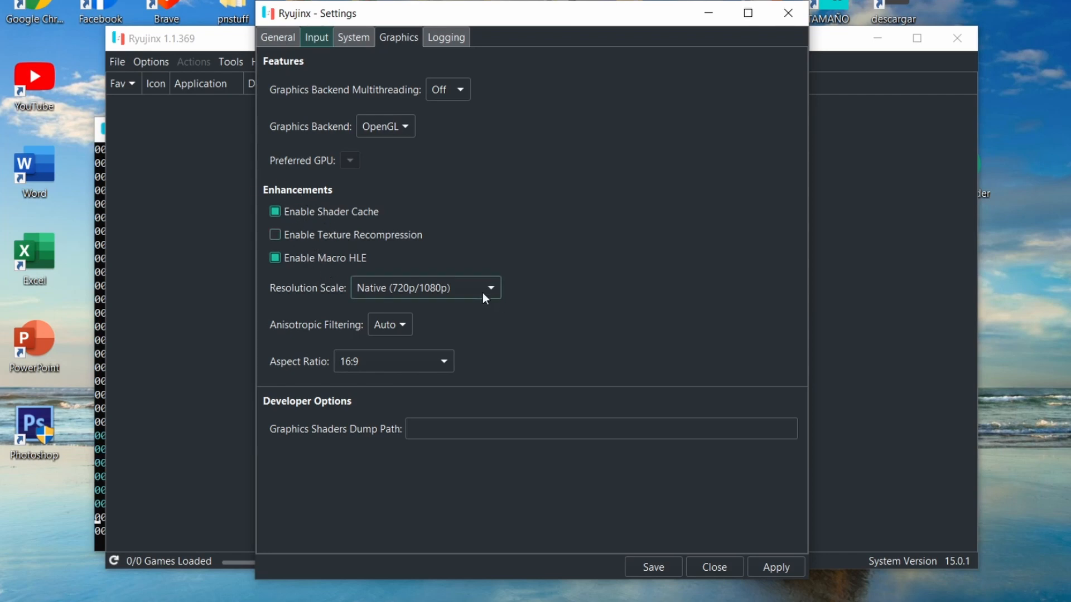
Set the graphics resolution scale to 2x (1440p/2160p)
click(445, 289)
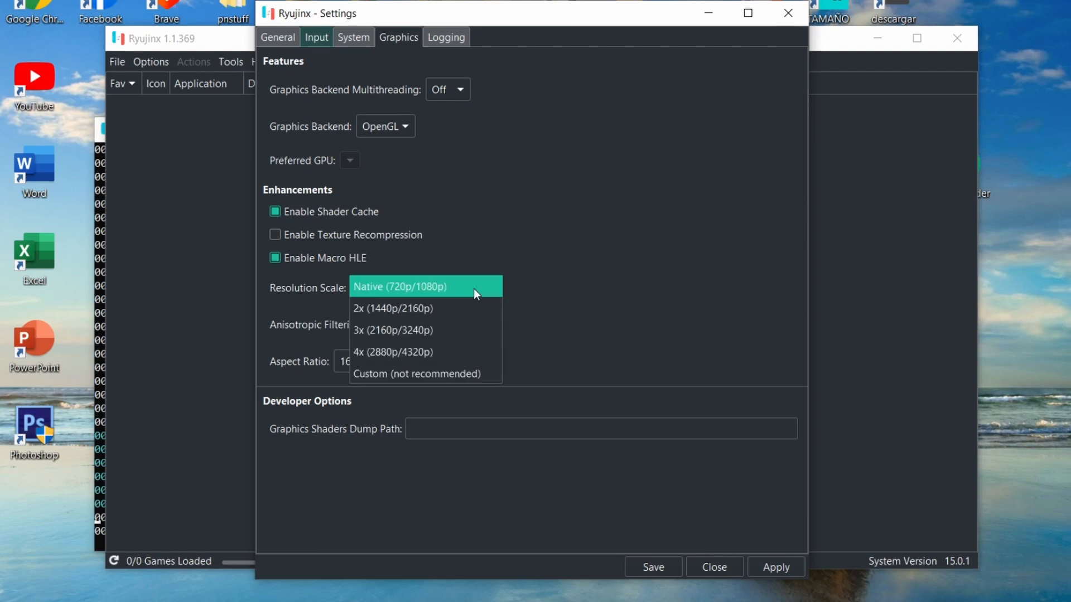
click(475, 289)
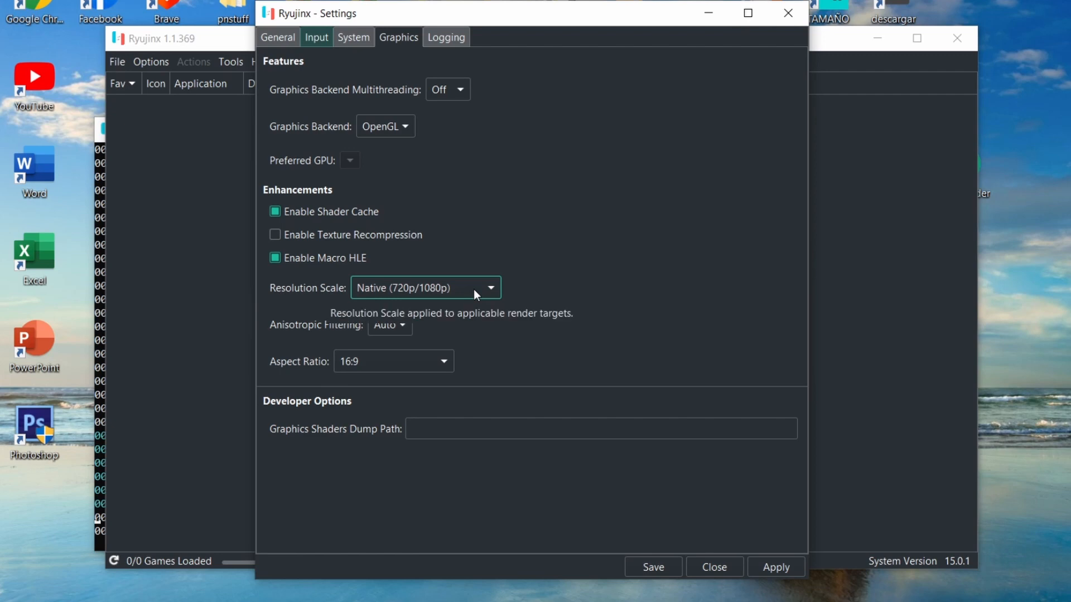
click(473, 289)
click(440, 312)
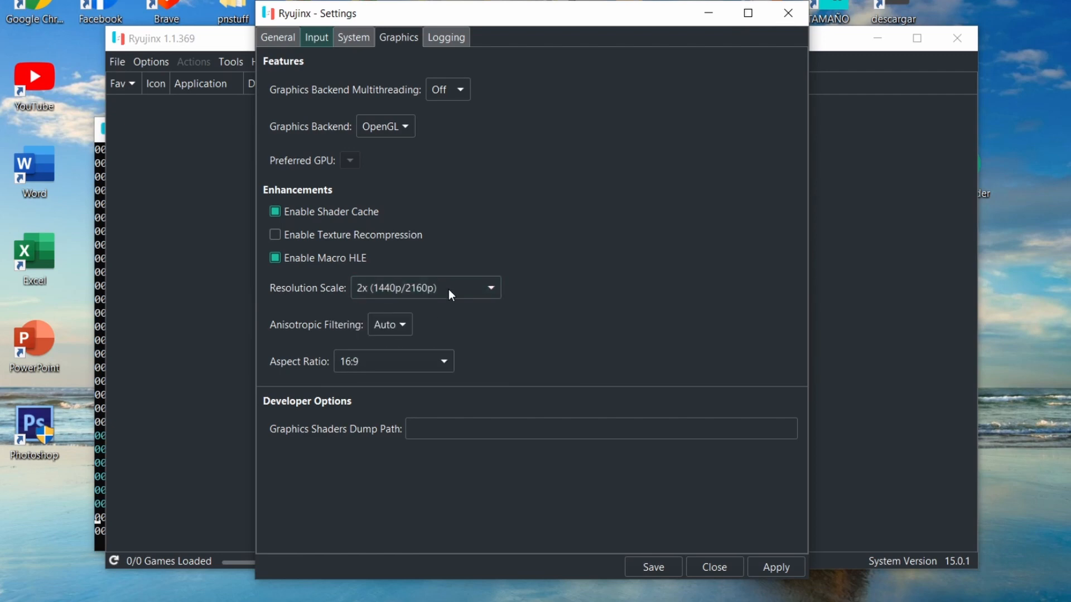
Set the resolution scale to Native (720p/1080p) and the anisotropic filtering to 2x in the graphics enhancements
click(462, 295)
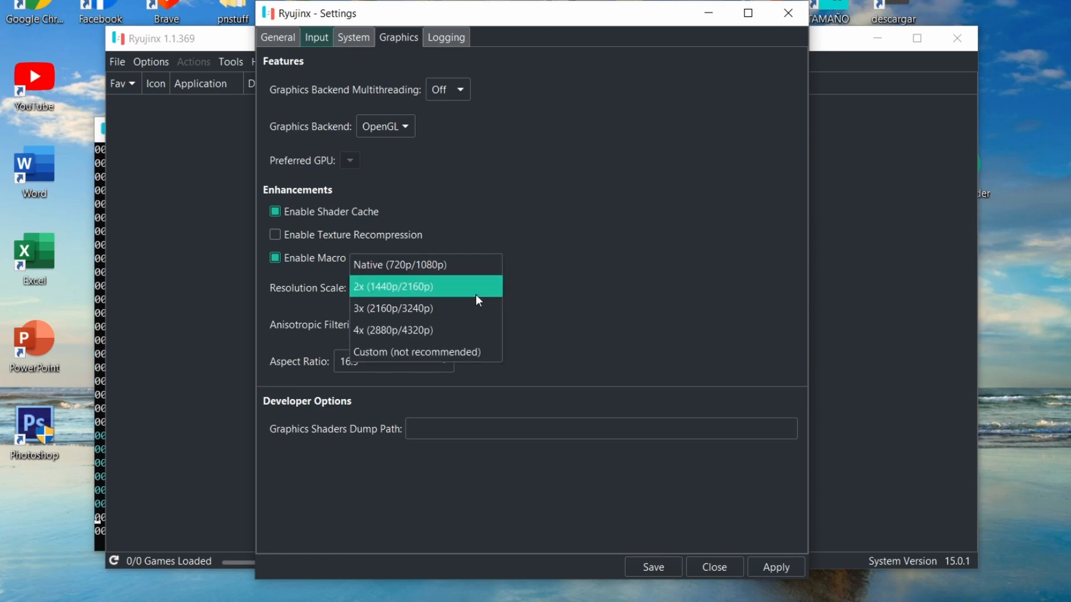
click(466, 270)
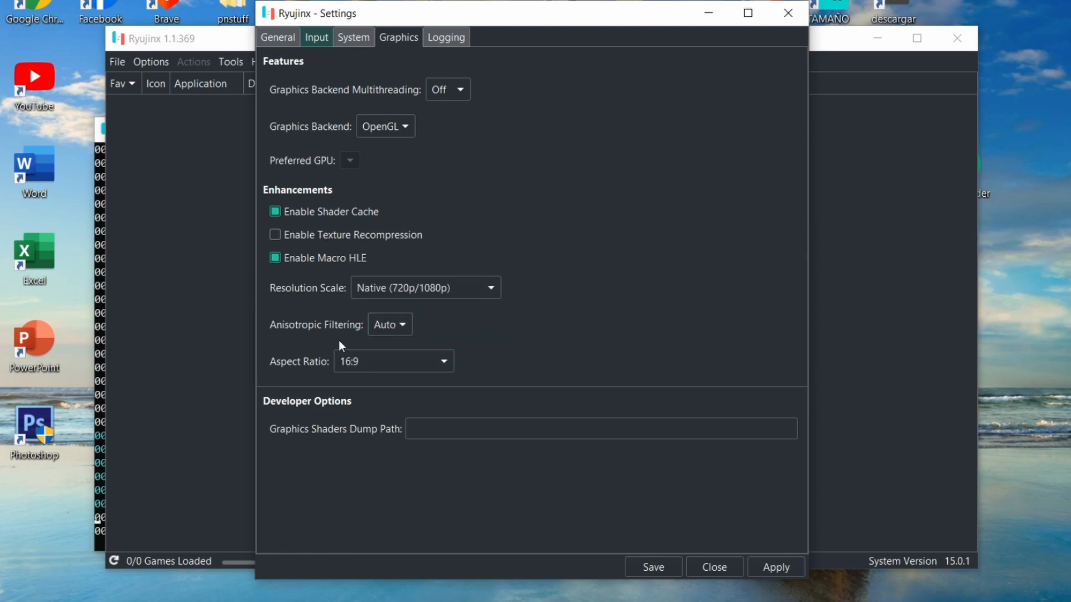
click(394, 326)
click(376, 344)
click(393, 325)
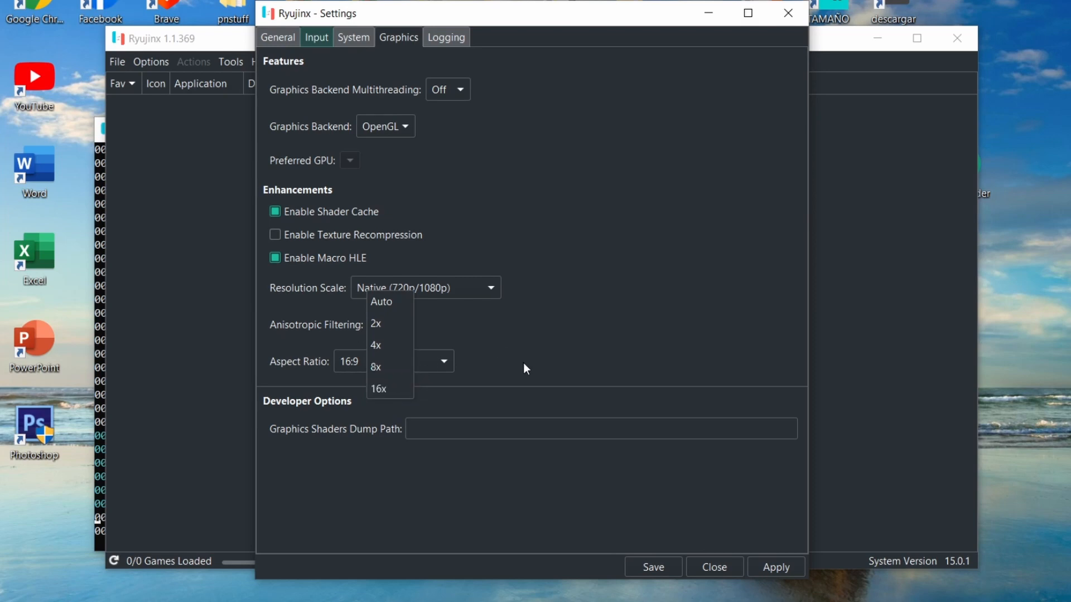
click(391, 329)
click(393, 330)
click(396, 324)
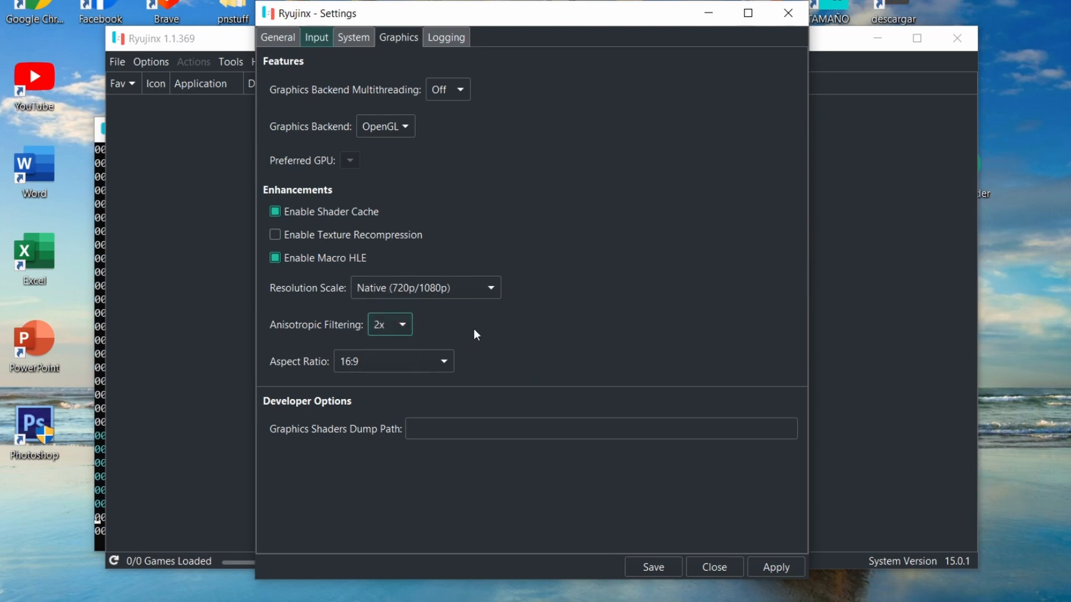
Review the available aspect ratio options and keep 16:9
click(384, 367)
click(382, 363)
click(387, 364)
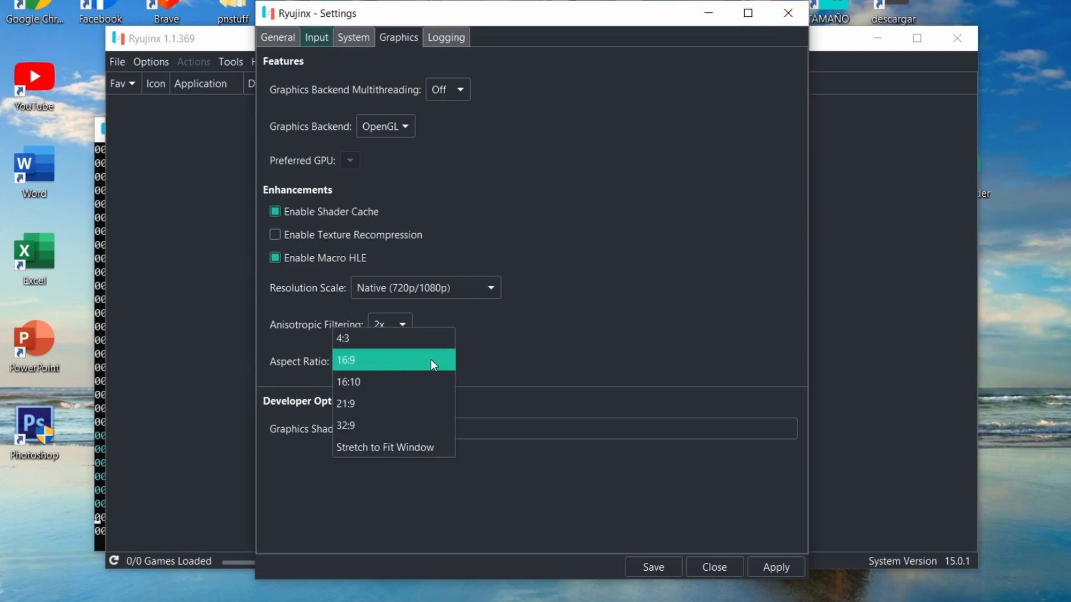
click(521, 353)
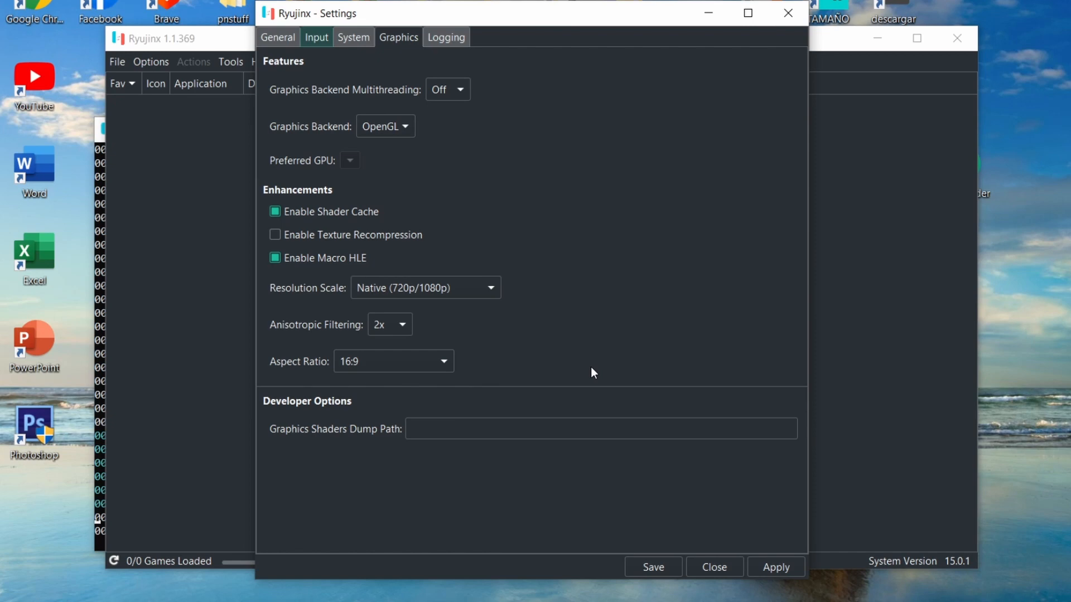
Check the logging options and save the emulator settings
click(446, 38)
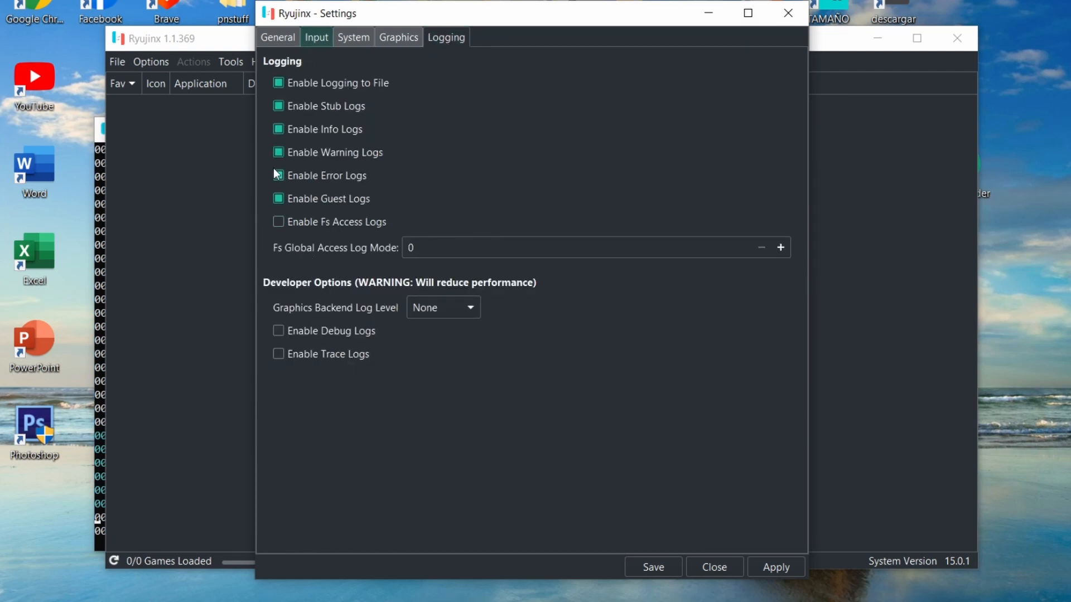
click(653, 567)
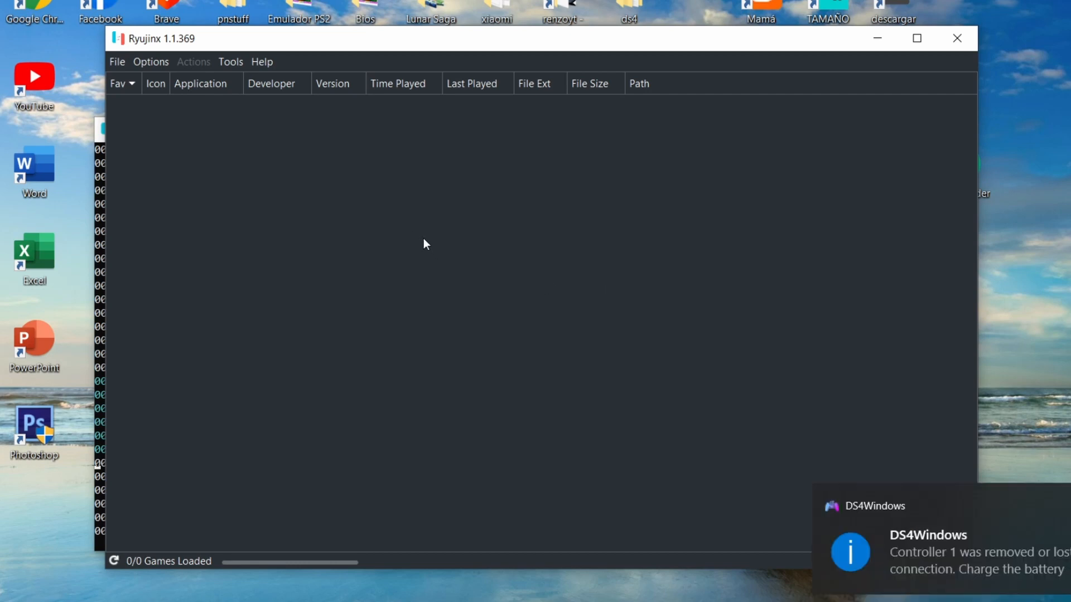